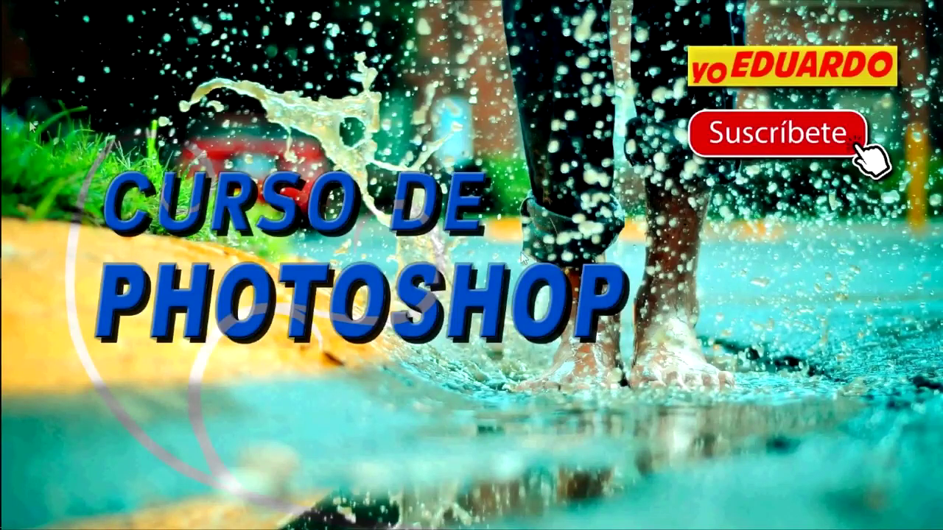
Bring the Photoshop window showing the 6.jpg portrait to the front
click(16, 269)
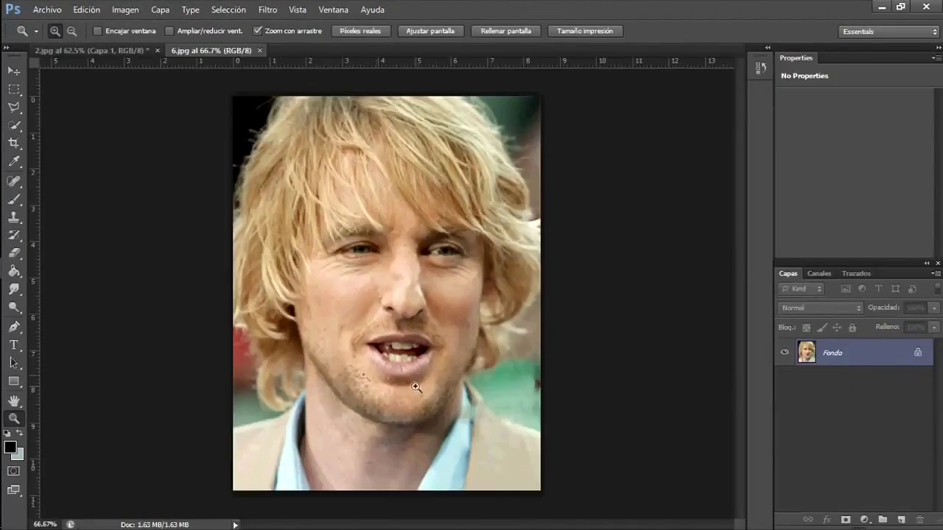
Zoom in on the eyes and spot-heal the wrinkles under both eyes
click(491, 441)
right_click(437, 248)
click(452, 250)
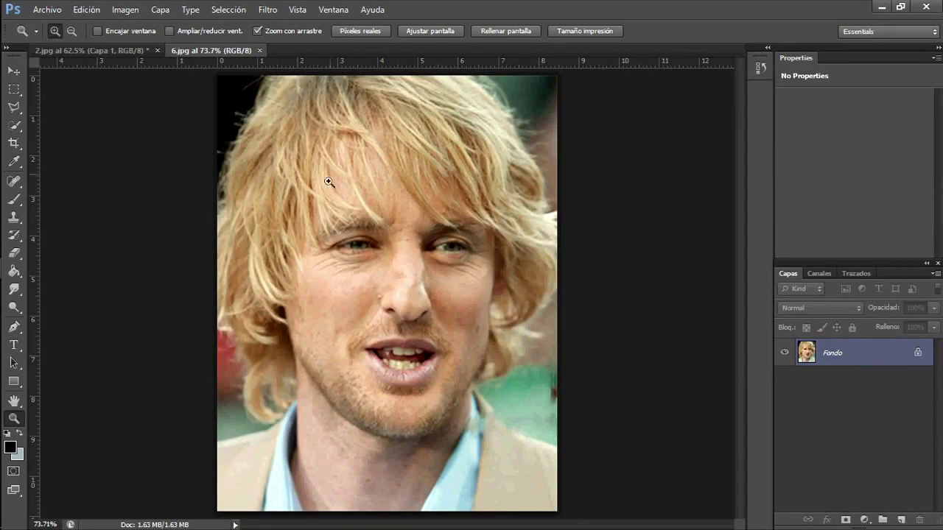
click(462, 236)
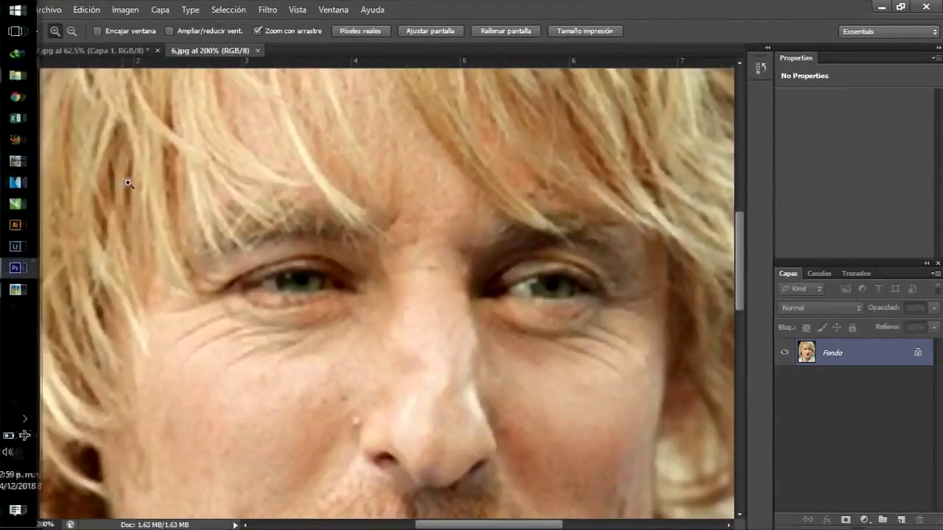
key(j)
mouse_move(230, 365)
mouse_down()
mouse_move(324, 347)
mouse_move(225, 372)
mouse_up()
mouse_move(257, 331)
mouse_down()
mouse_move(224, 355)
mouse_move(294, 368)
mouse_up()
drag(195, 335, 315, 354)
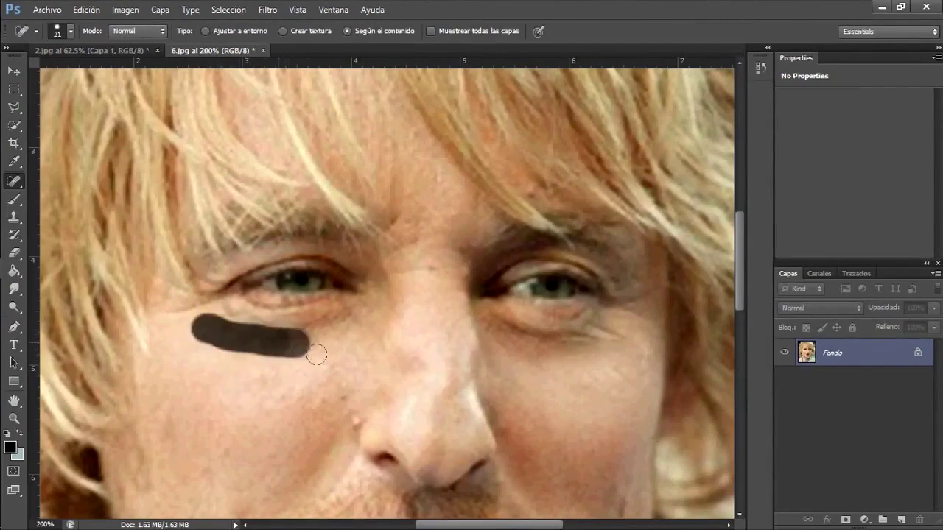
mouse_move(203, 318)
mouse_down()
mouse_move(261, 346)
mouse_move(324, 335)
mouse_up()
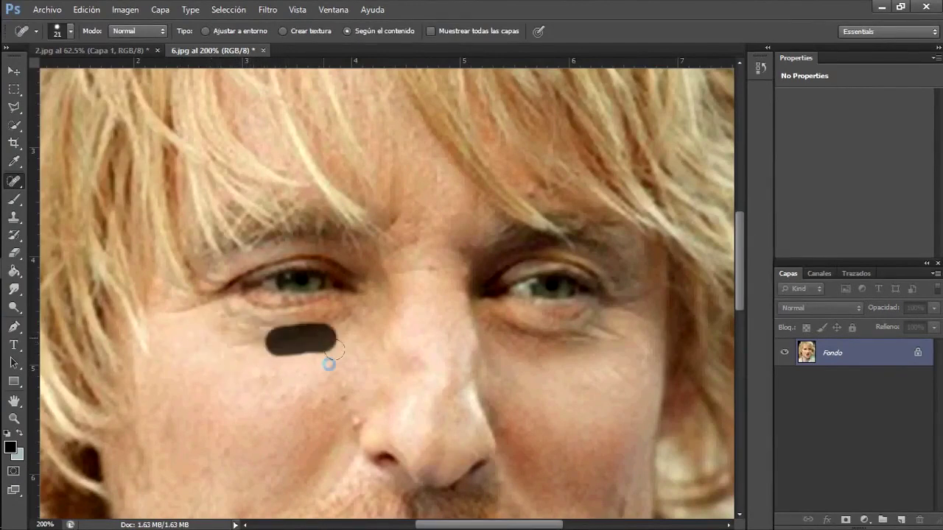
drag(507, 335, 541, 357)
mouse_move(598, 368)
mouse_down()
mouse_move(632, 376)
mouse_move(627, 365)
mouse_up()
With an 18 px healing brush, smooth fine eye lines, nose marks and the brow crease
right_click(622, 361)
click(580, 338)
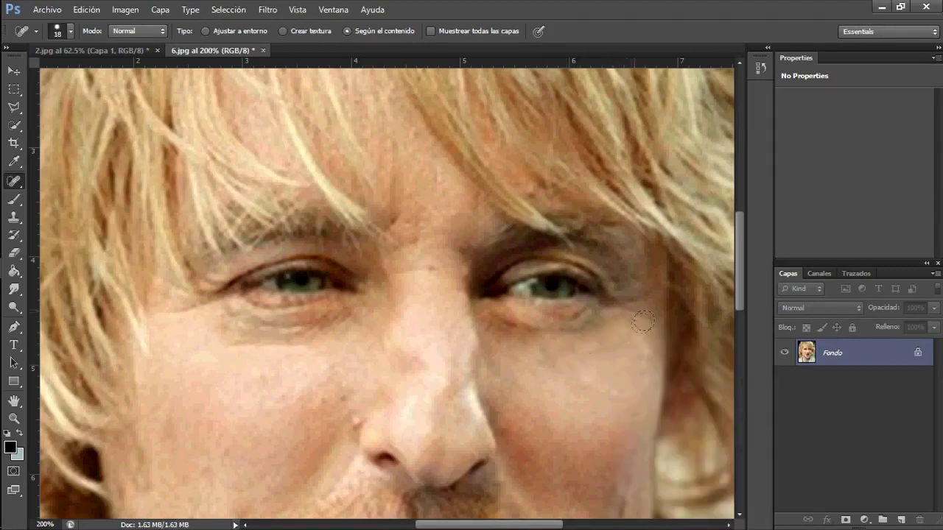
drag(553, 364, 592, 360)
mouse_move(221, 340)
mouse_down()
mouse_move(263, 366)
mouse_move(251, 351)
mouse_up()
drag(356, 379, 337, 397)
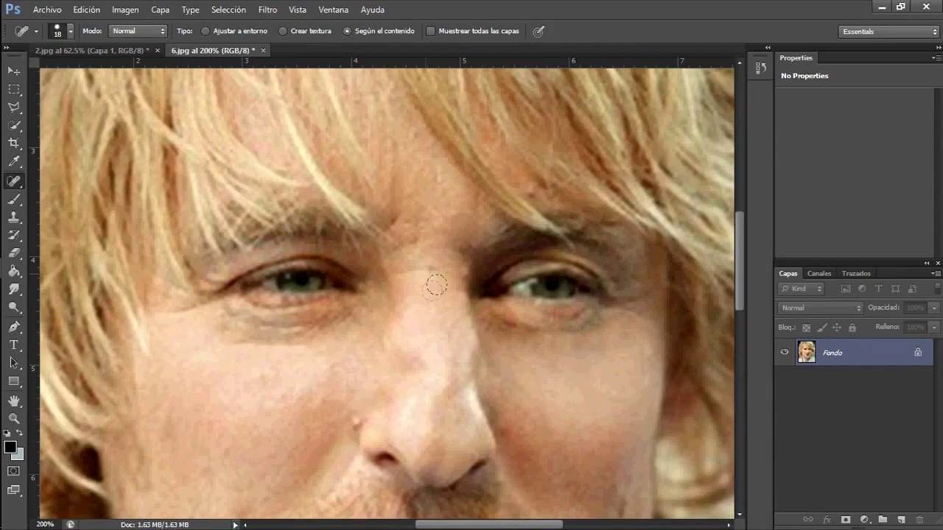
mouse_move(427, 266)
mouse_down()
mouse_move(420, 214)
mouse_move(419, 277)
mouse_move(448, 237)
mouse_up()
mouse_move(234, 339)
mouse_down()
mouse_move(251, 352)
mouse_move(284, 354)
mouse_move(251, 344)
mouse_up()
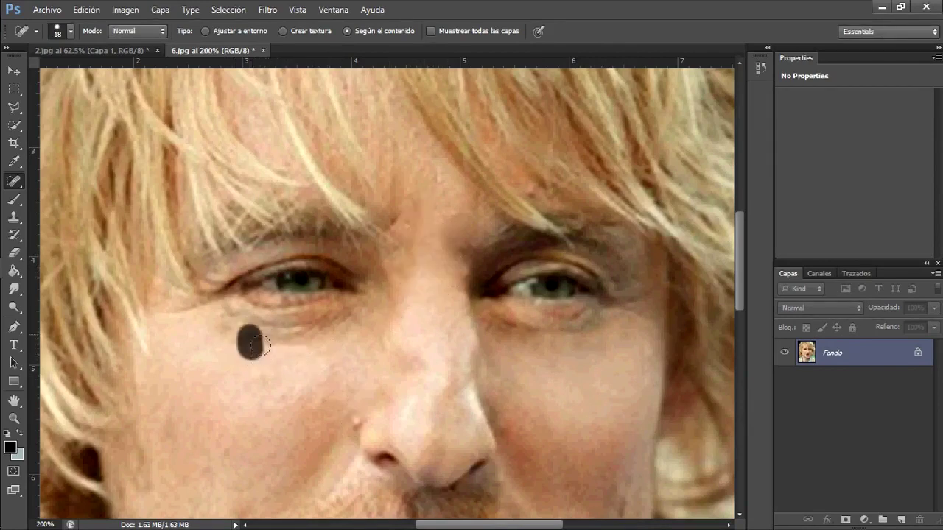
Remove the mole beside the nose and the blemishes on the right cheek
scroll(587, 375, down, 2)
scroll(545, 379, down, 2)
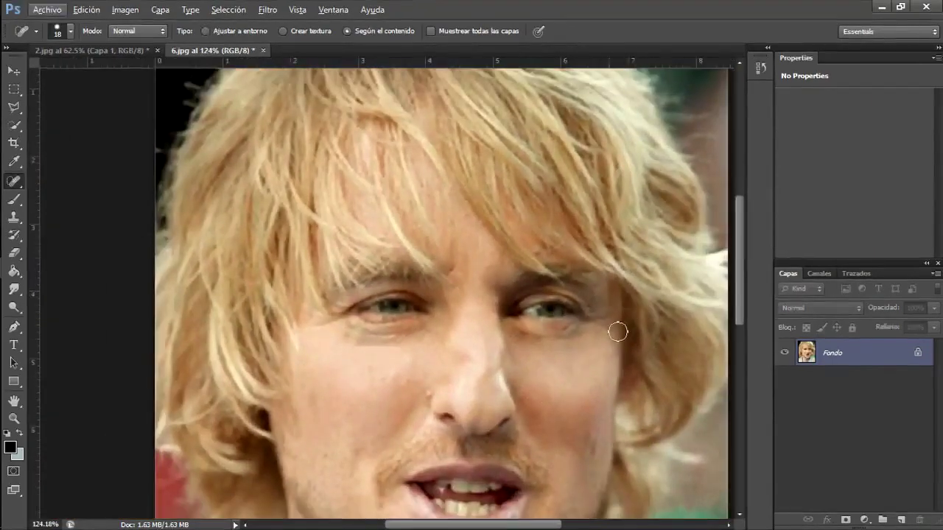
scroll(616, 331, down, 2)
click(429, 315)
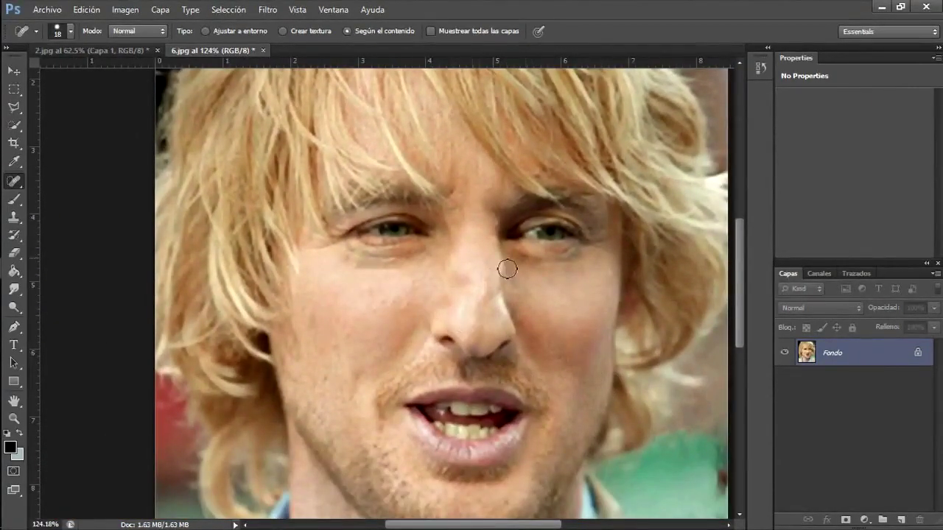
click(472, 215)
drag(607, 271, 606, 287)
click(624, 286)
click(623, 317)
scroll(584, 410, down, 2)
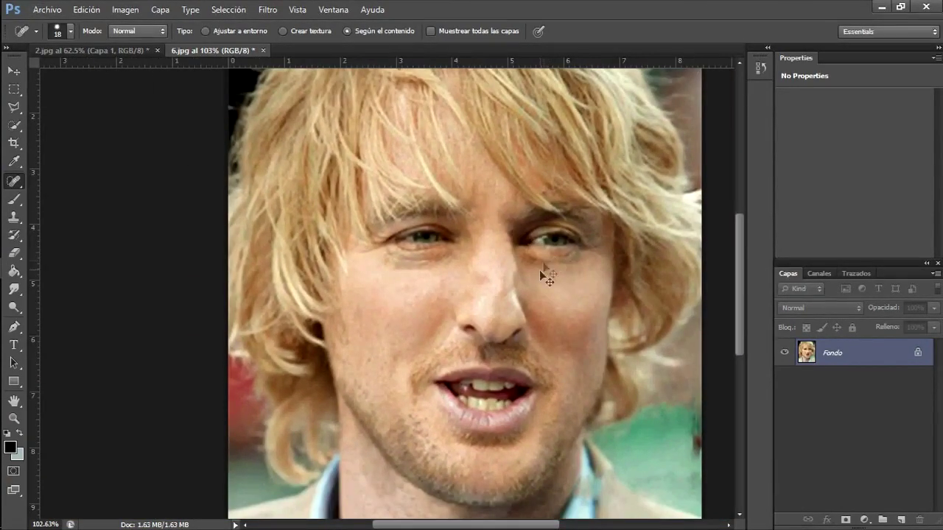
Touch up a nose-bridge mark, then Liquify the nose bridge with a size 100 brush
click(516, 238)
click(268, 11)
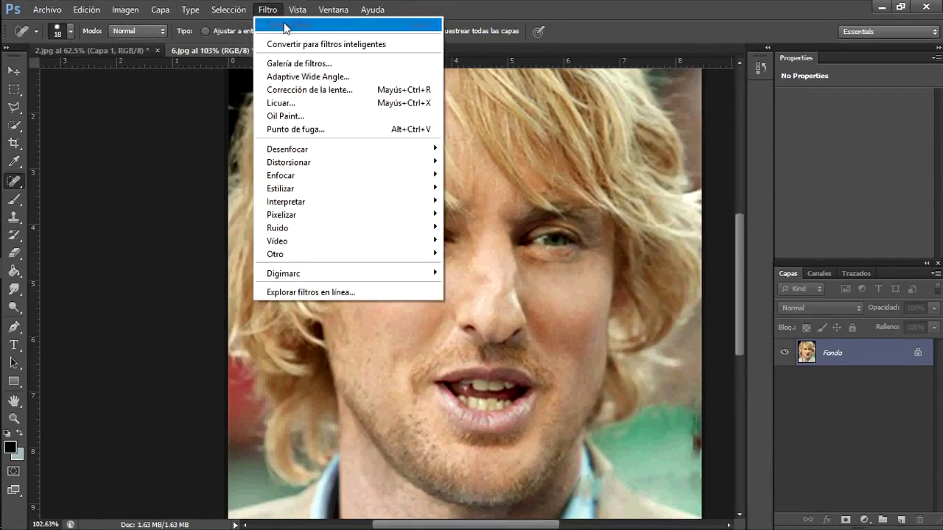
click(301, 99)
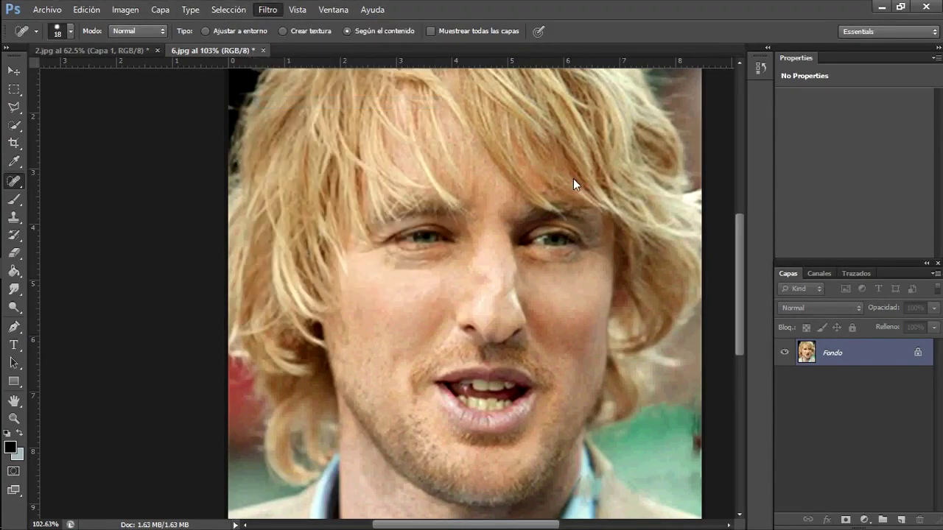
click(844, 125)
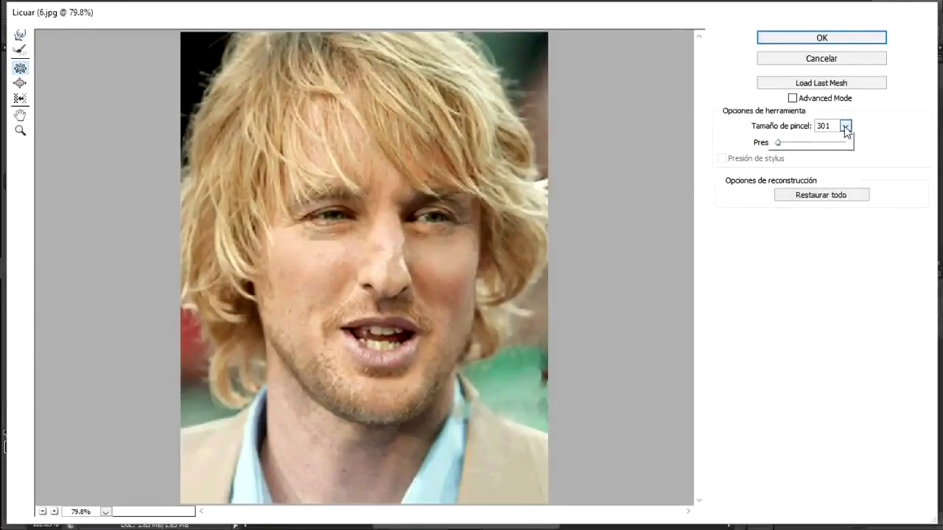
click(790, 130)
text(100)
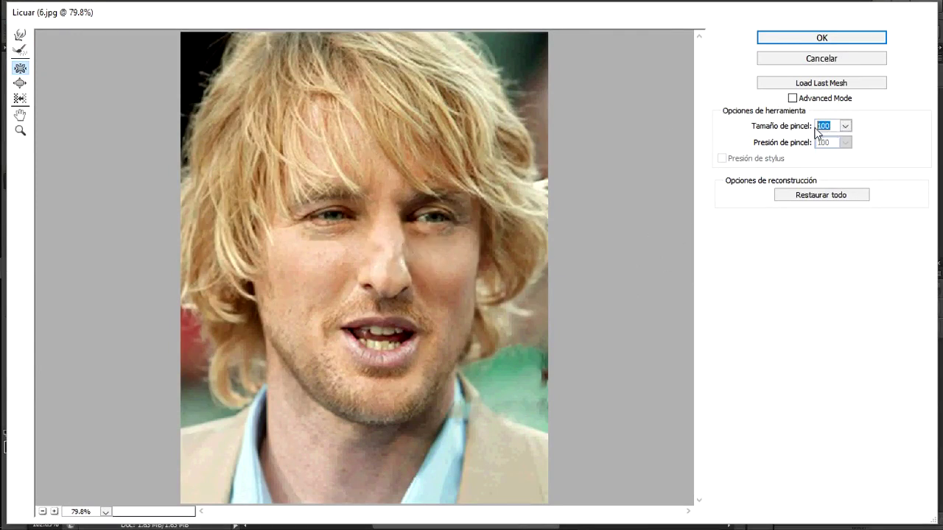
click(386, 238)
click(386, 238)
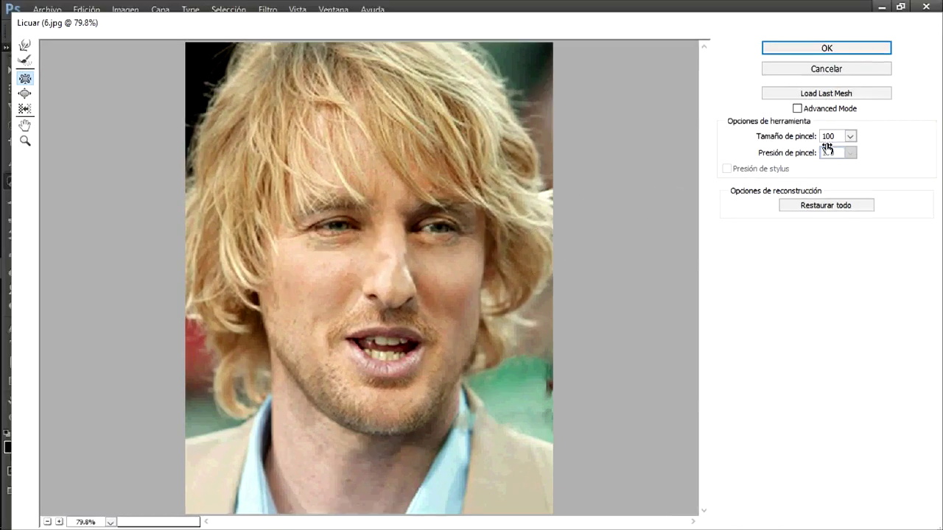
click(825, 47)
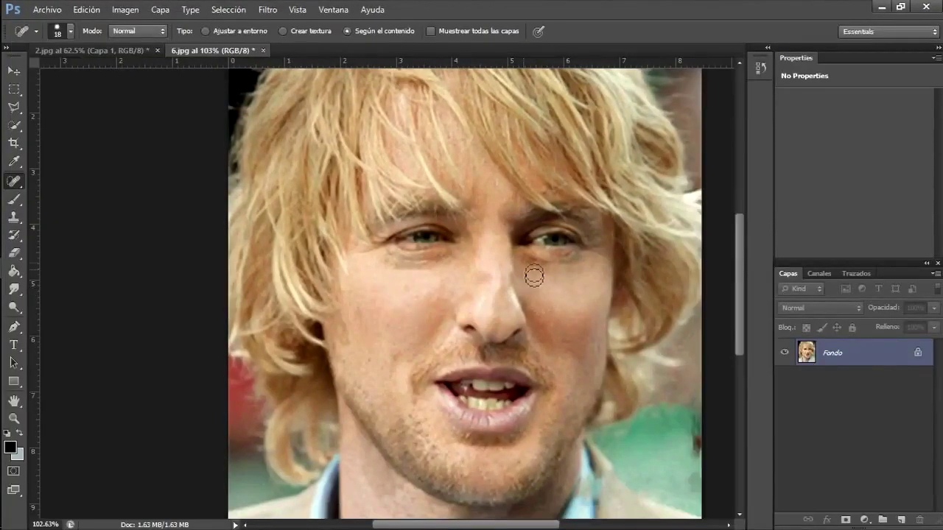
Spot-heal the marks along the nose and at the right edge of the face
scroll(534, 278, down, 1)
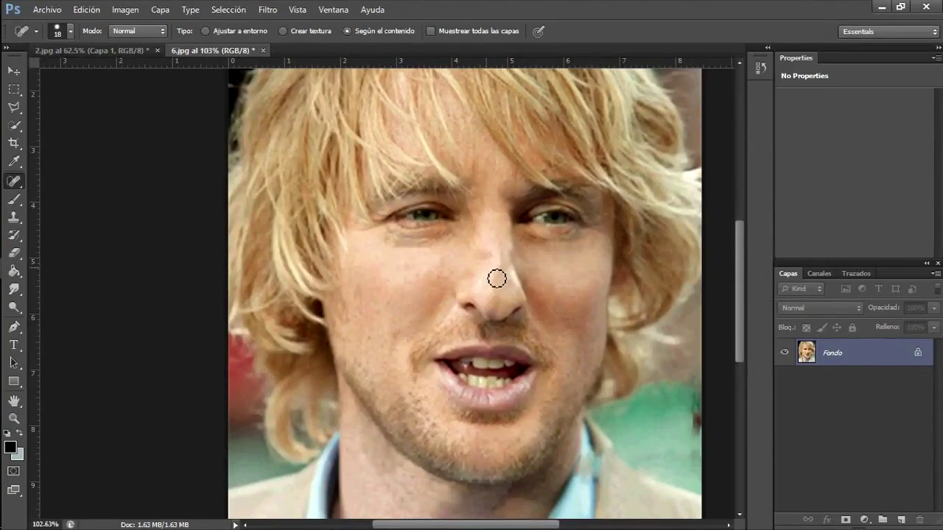
mouse_move(499, 263)
mouse_down()
mouse_move(508, 262)
mouse_move(492, 297)
mouse_move(480, 245)
mouse_move(524, 287)
mouse_move(508, 228)
mouse_move(588, 249)
mouse_up()
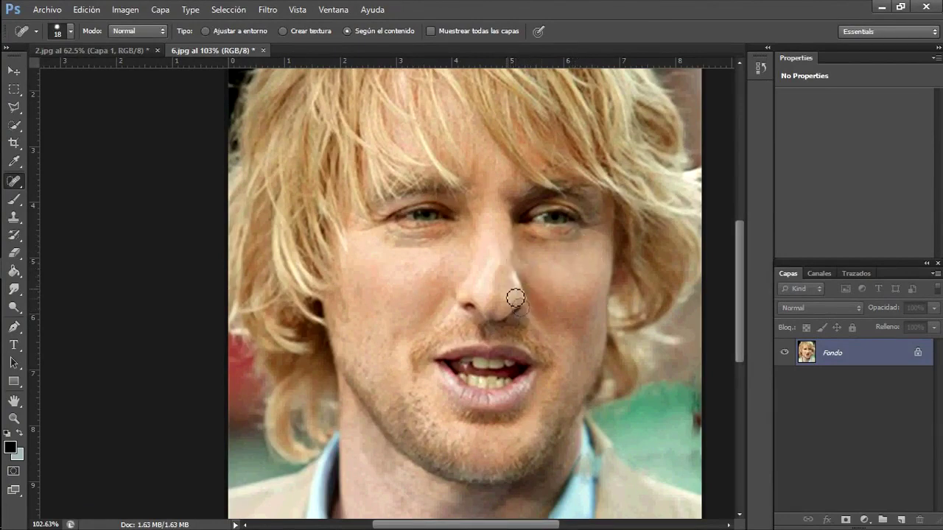
mouse_move(514, 298)
mouse_down()
mouse_move(497, 261)
mouse_move(543, 281)
mouse_up()
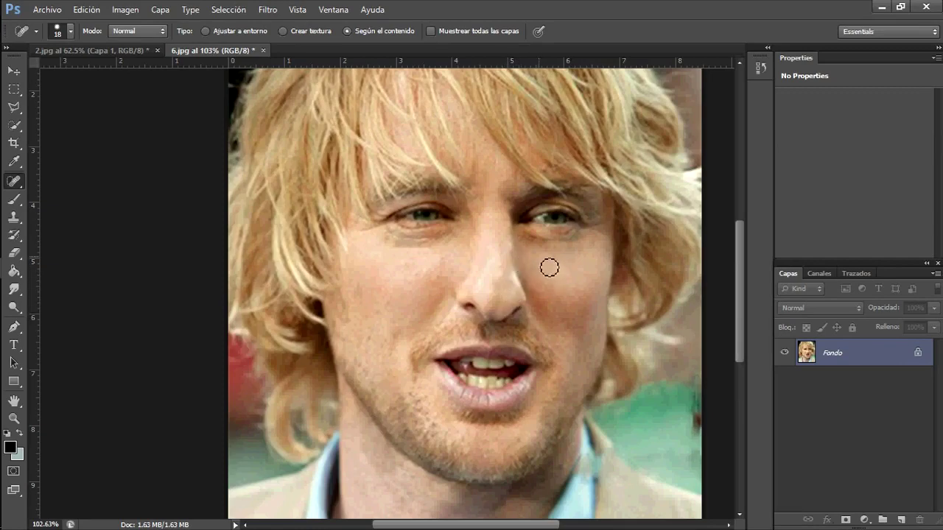
scroll(508, 255, down, 1)
scroll(501, 248, down, 2)
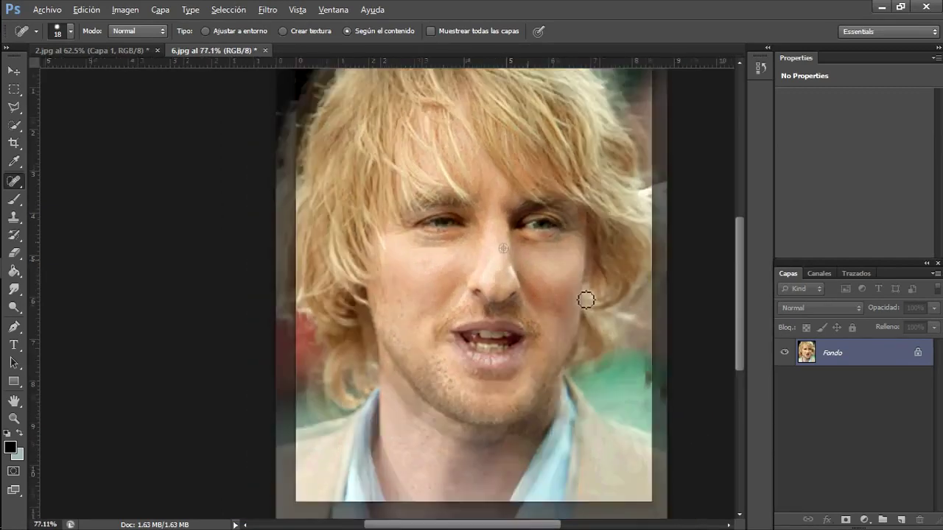
mouse_move(652, 391)
mouse_down()
mouse_move(666, 373)
mouse_move(659, 407)
mouse_up()
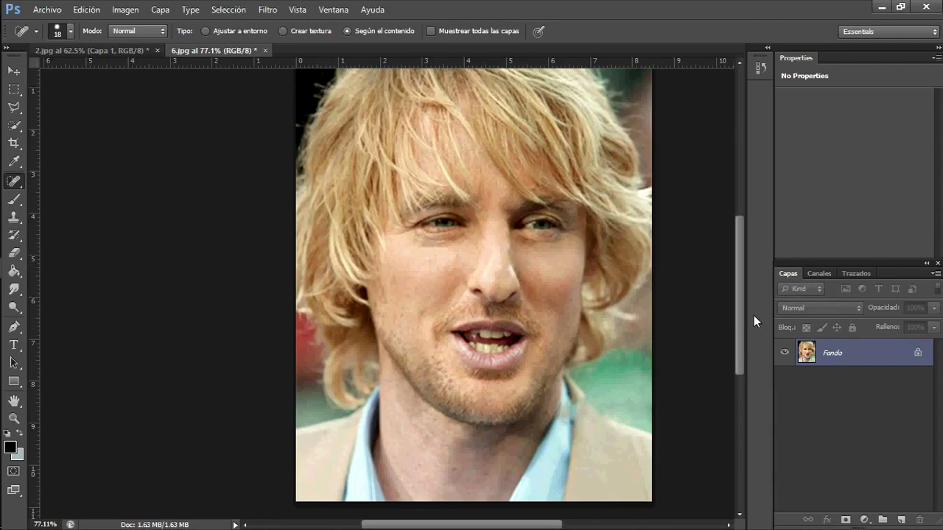
scroll(538, 381, up, 1)
Switch to the Patch tool and patch a stained spot on the lower teeth
scroll(538, 381, up, 2)
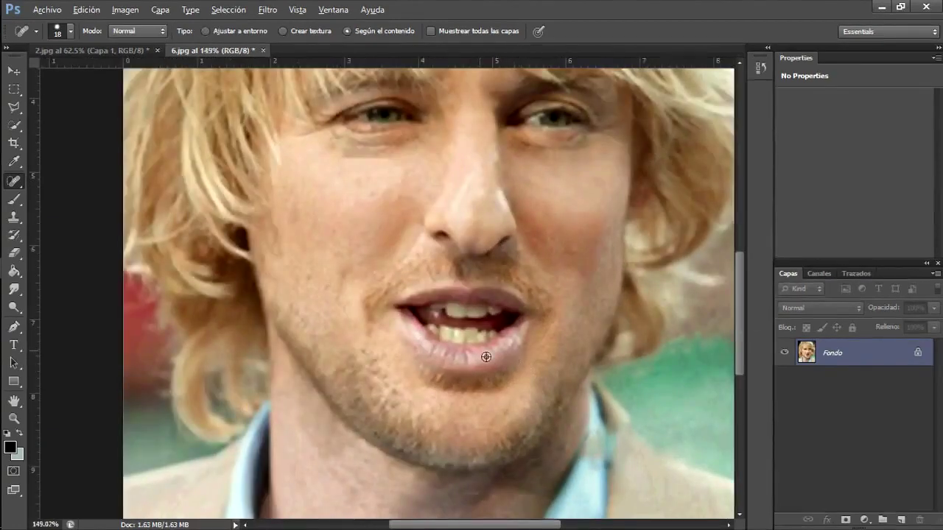
scroll(486, 357, up, 1)
scroll(490, 358, up, 1)
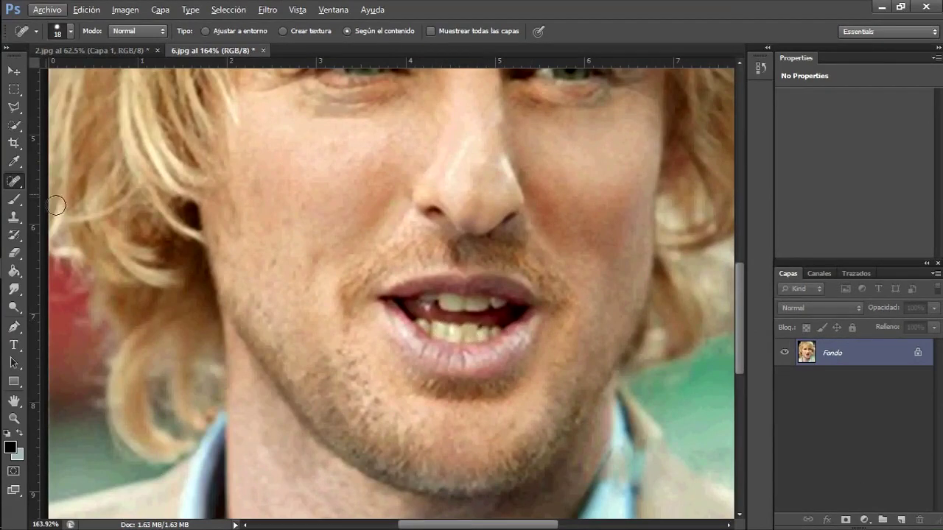
right_click(22, 190)
click(57, 207)
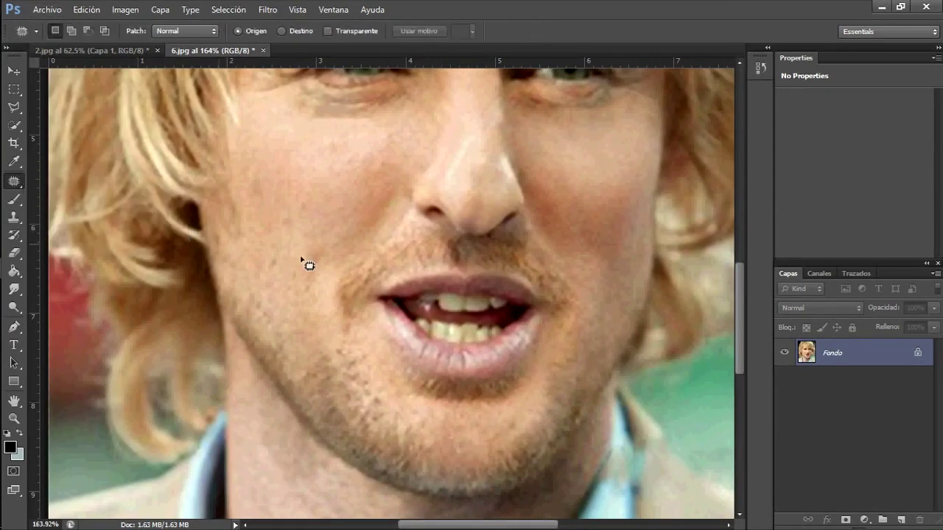
scroll(513, 338, up, 1)
scroll(504, 343, up, 1)
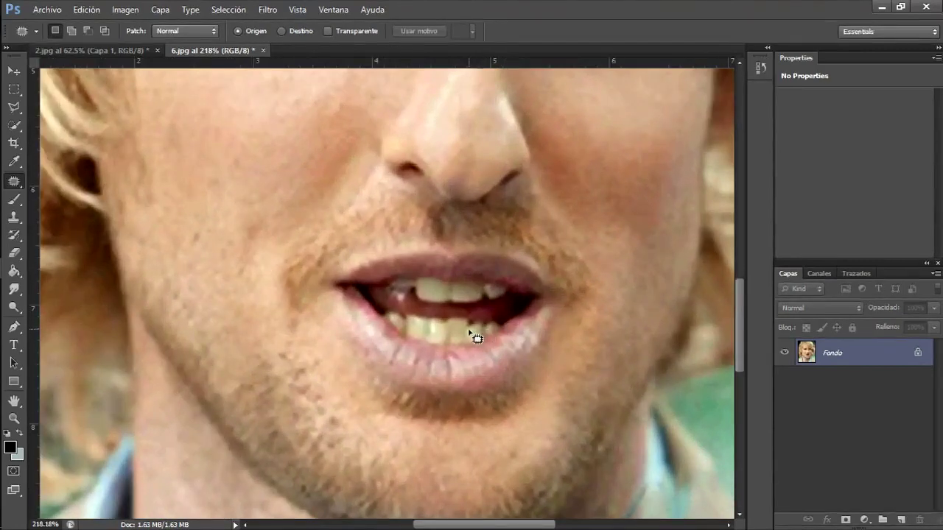
drag(459, 331, 476, 334)
drag(462, 335, 421, 326)
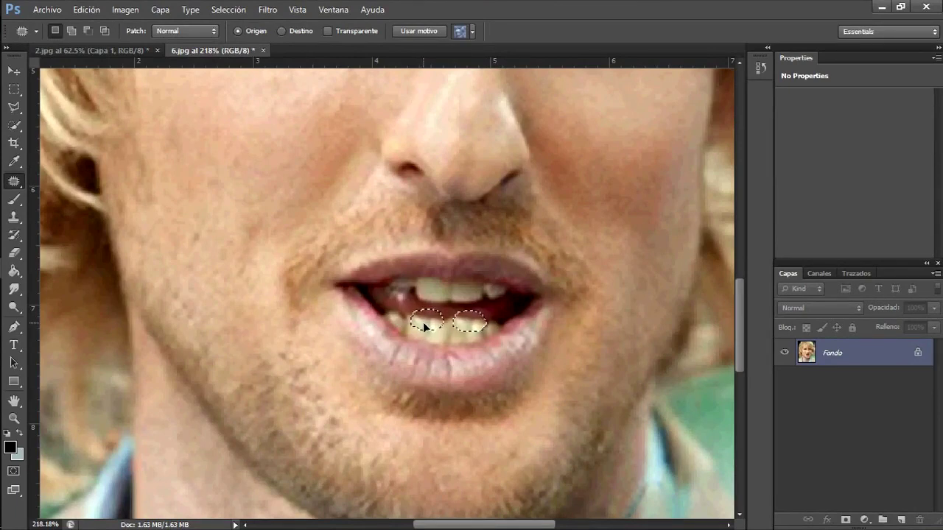
drag(424, 325, 427, 324)
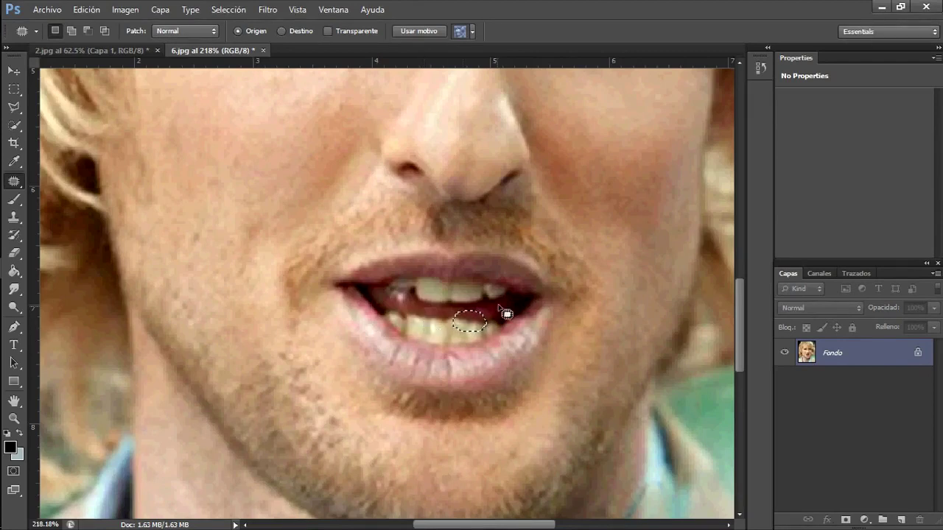
key(ctrl+d)
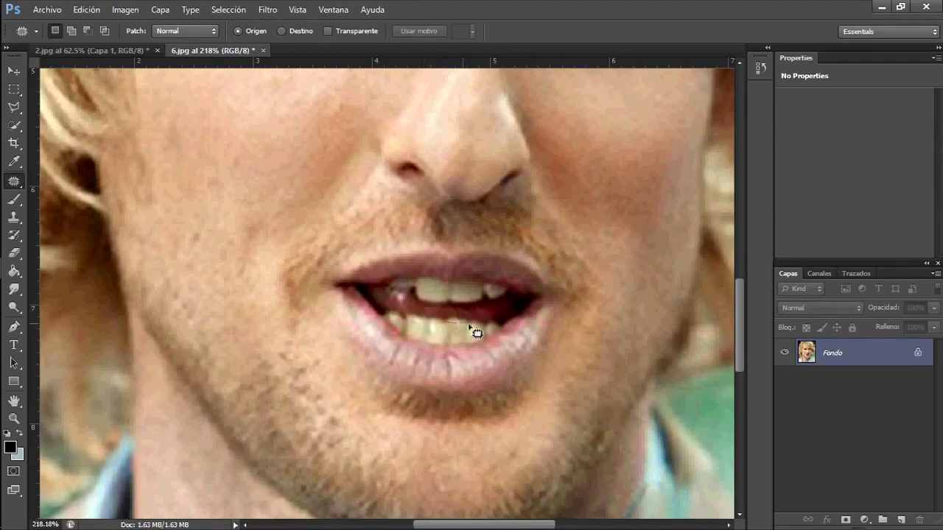
Patch another lower-teeth stain and the gap in the two upper teeth
drag(454, 326, 436, 321)
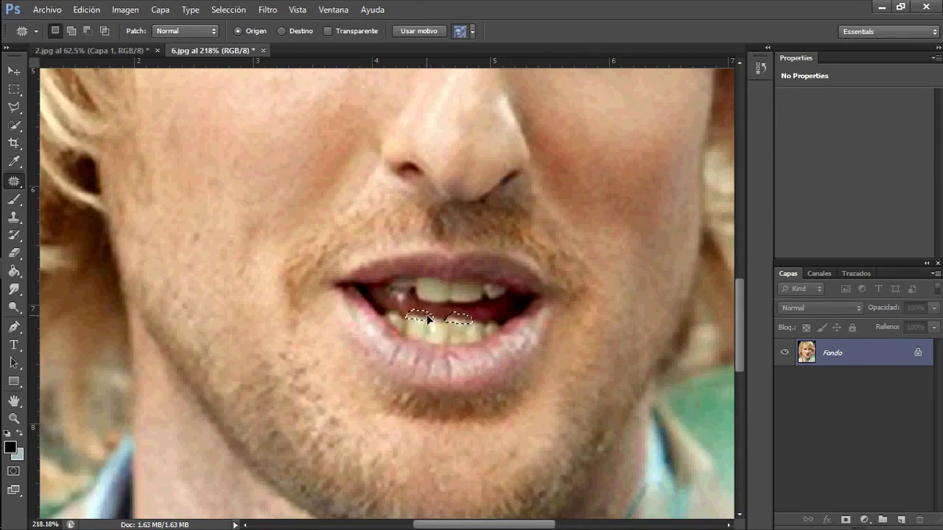
key(ctrl+d)
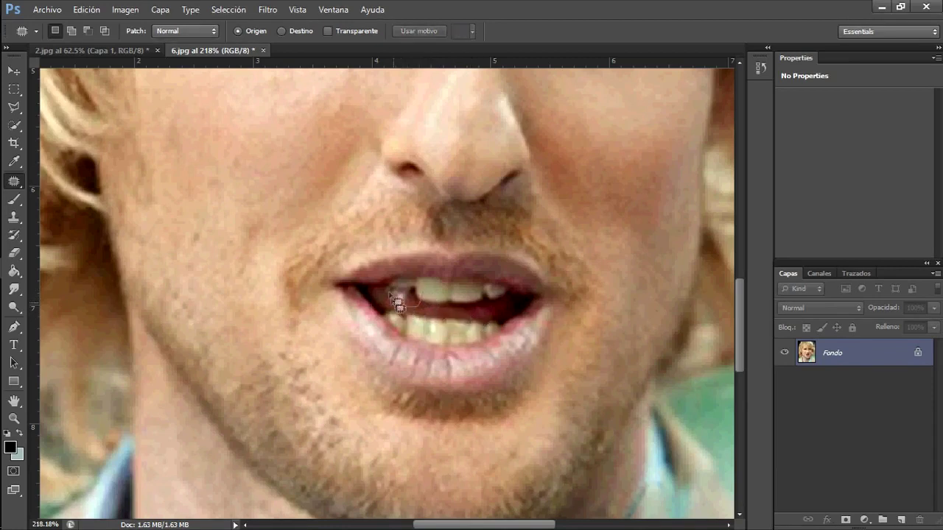
drag(412, 294, 449, 307)
key(ctrl+d)
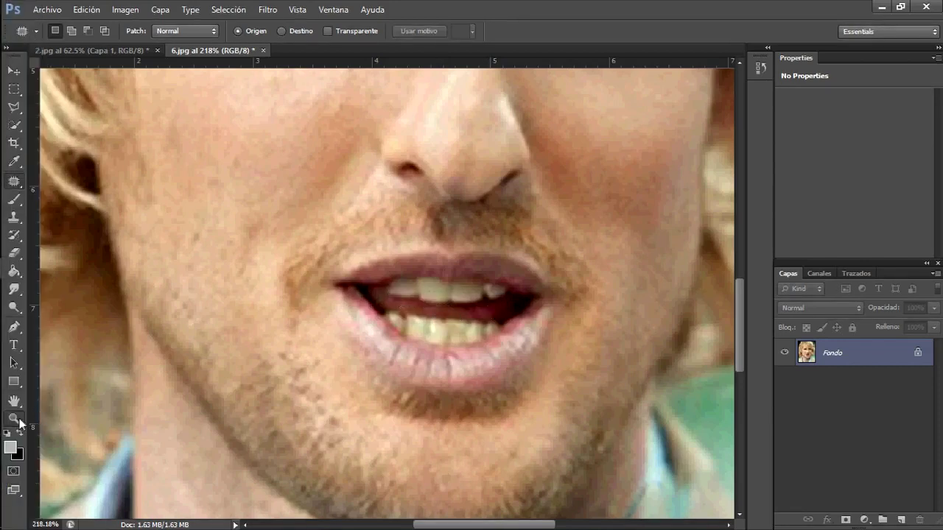
click(14, 417)
right_click(368, 303)
Zoom into the eyes and spot-heal the dark shadows under the eye
click(409, 315)
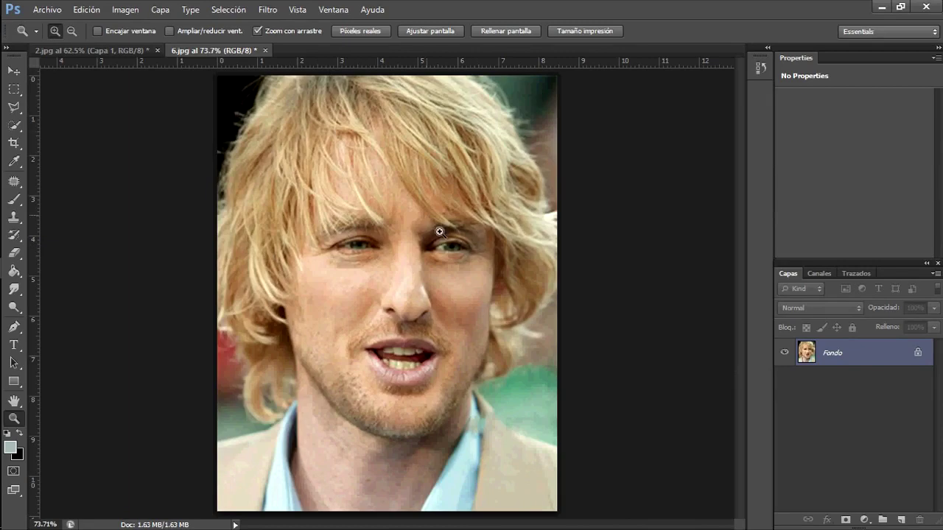
drag(307, 242, 316, 289)
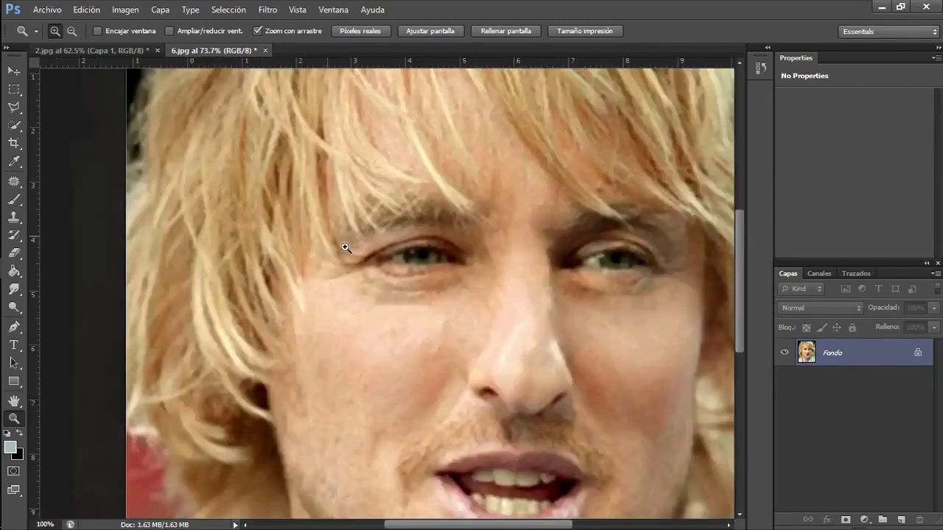
click(13, 180)
right_click(383, 336)
key(Escape)
scroll(432, 330, down, 1)
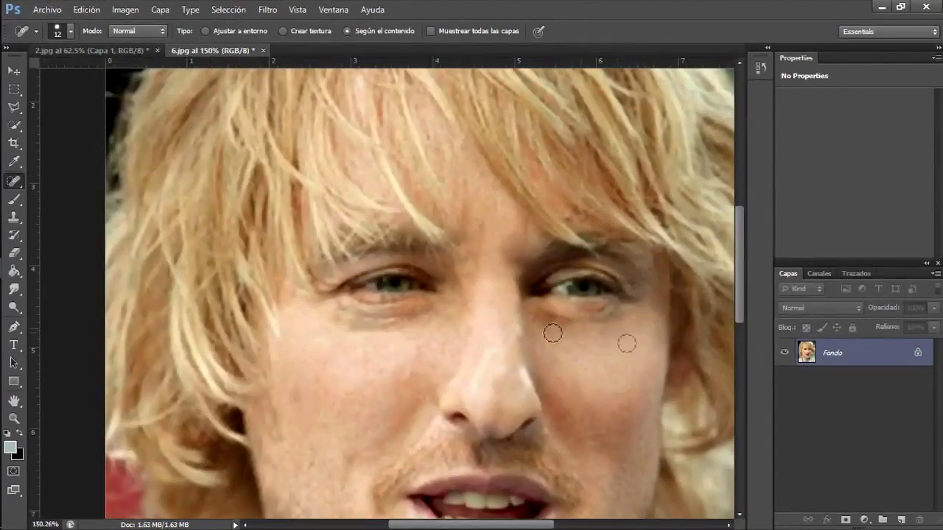
mouse_move(426, 307)
mouse_down()
mouse_move(398, 328)
mouse_move(364, 330)
mouse_move(404, 330)
mouse_move(375, 332)
mouse_move(340, 313)
mouse_up()
click(435, 316)
click(343, 312)
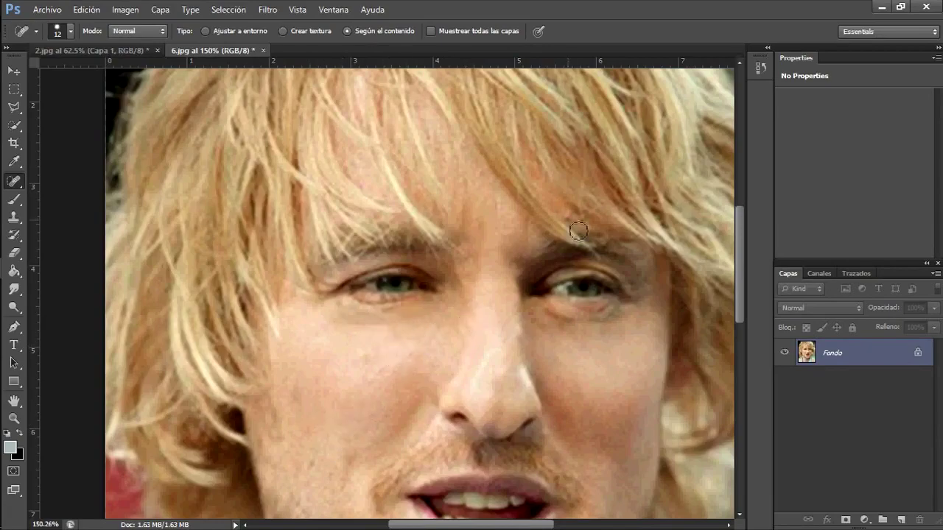
Dab out the last dark spot under the eye and fit the image back in view
scroll(456, 317, up, 1)
click(363, 265)
key(z)
key(ctrl+0)
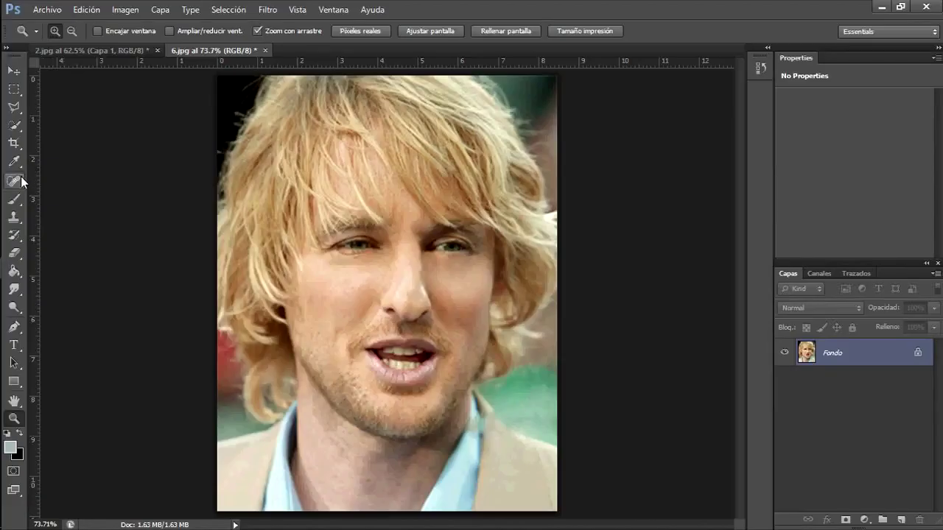
click(14, 125)
Quick-select the hair on both sides, subtract the forehead, and open Perfeccionar borde
mouse_move(374, 122)
mouse_down()
mouse_move(263, 295)
mouse_move(273, 390)
mouse_up()
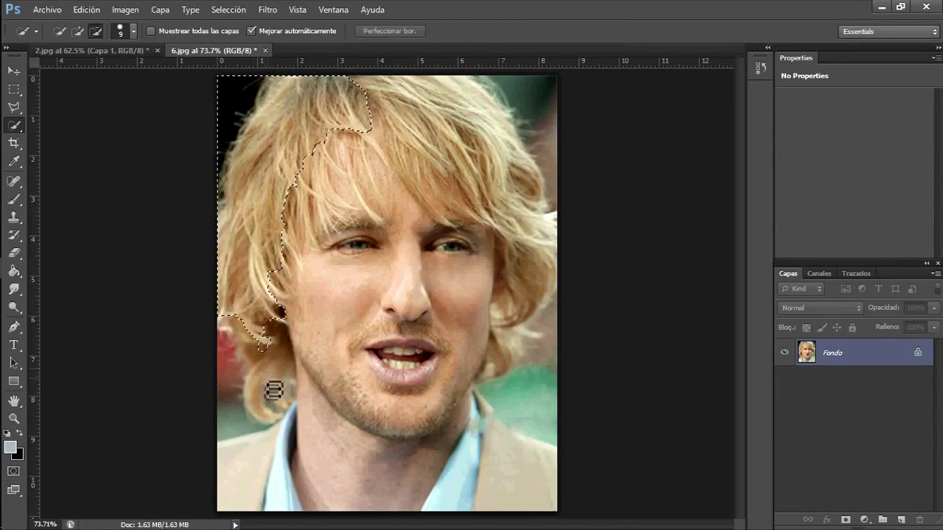
mouse_move(452, 116)
mouse_down()
mouse_move(526, 214)
mouse_move(537, 307)
mouse_move(501, 206)
mouse_move(402, 149)
mouse_move(309, 240)
mouse_move(228, 147)
mouse_move(538, 105)
mouse_move(564, 207)
mouse_move(488, 257)
mouse_move(417, 217)
mouse_move(357, 243)
mouse_move(305, 420)
mouse_move(238, 385)
mouse_move(253, 357)
mouse_move(242, 454)
mouse_up()
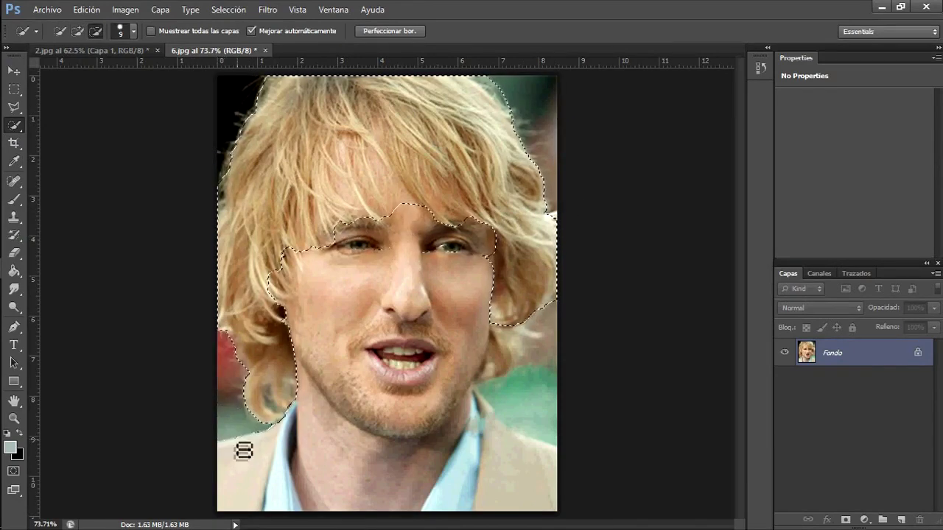
drag(387, 256, 404, 196)
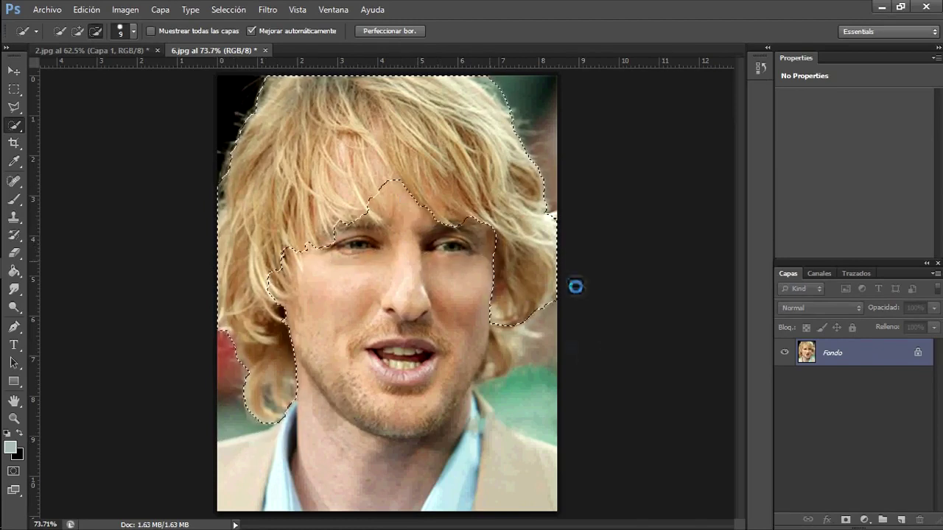
drag(511, 368, 503, 373)
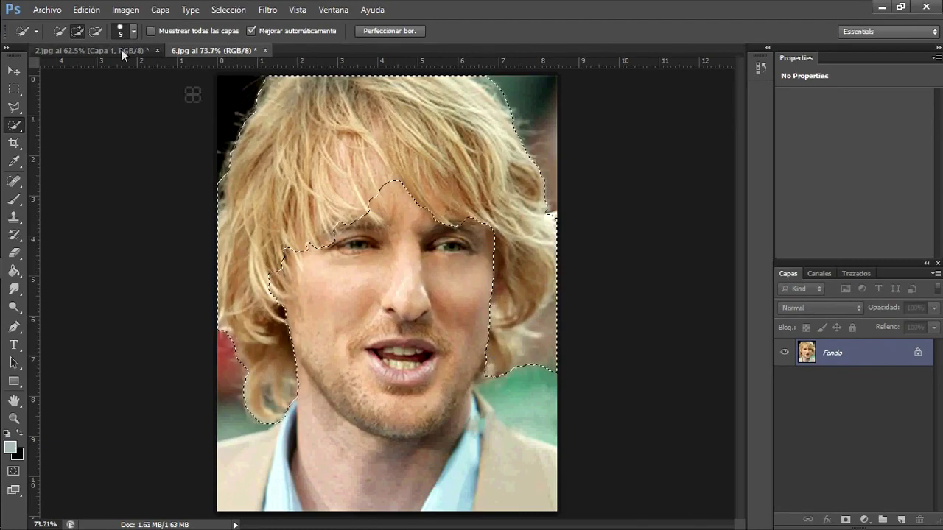
click(389, 31)
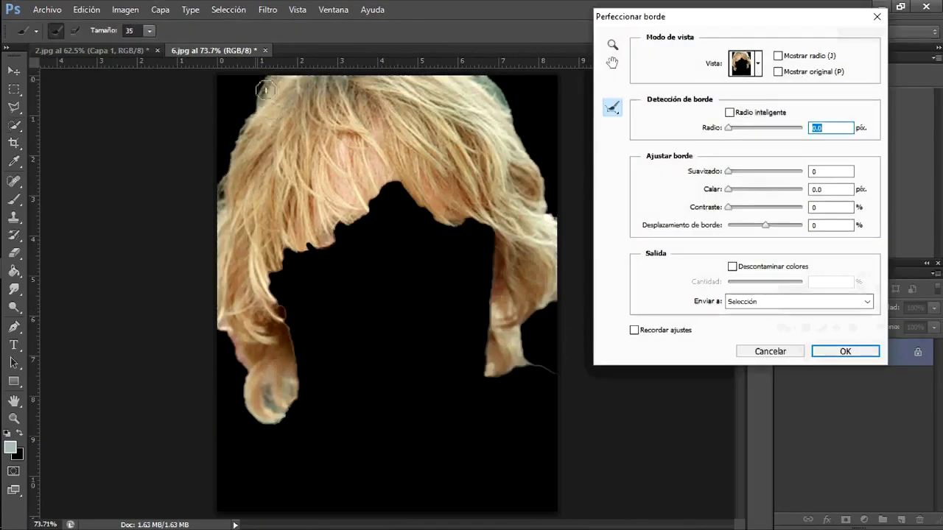
Brush the wispy hair edges with Refine Radius, resizing the brush, and apply the refined selection
drag(497, 100, 543, 177)
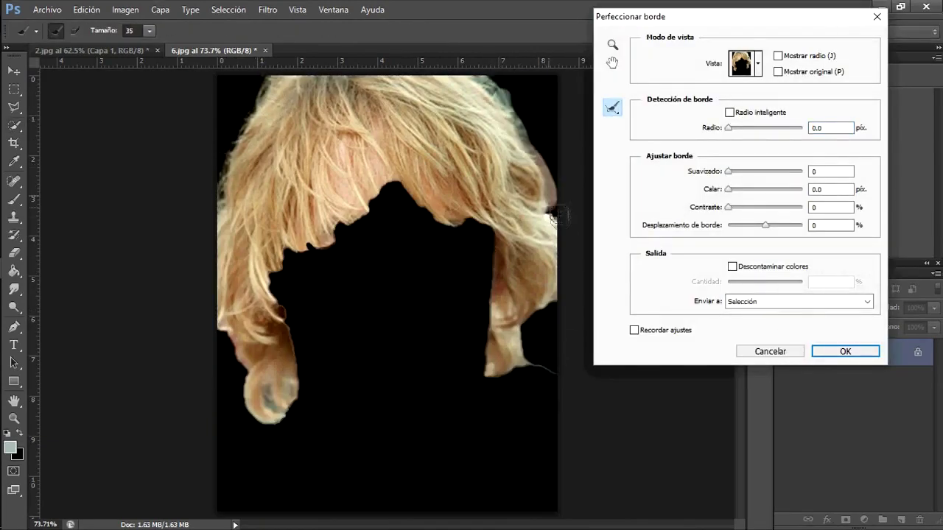
drag(541, 371, 583, 306)
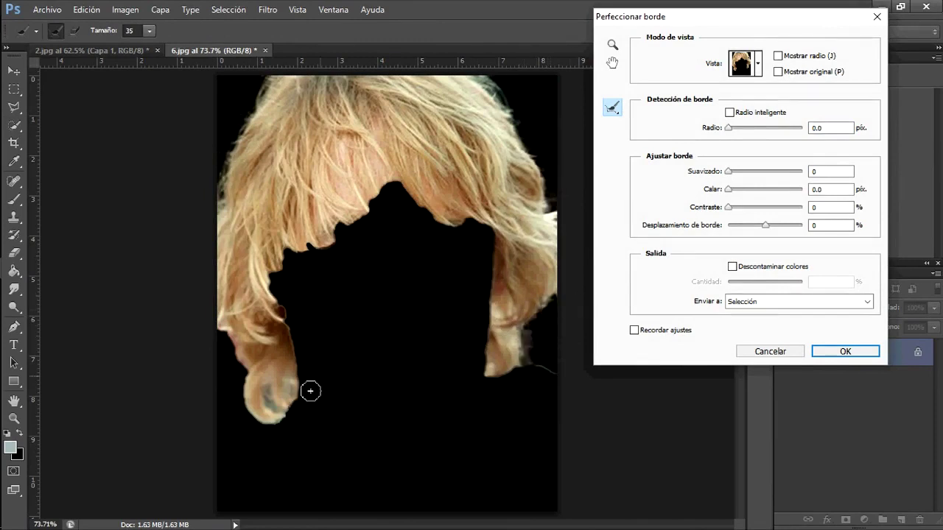
click(149, 31)
drag(177, 46, 140, 45)
drag(242, 347, 272, 431)
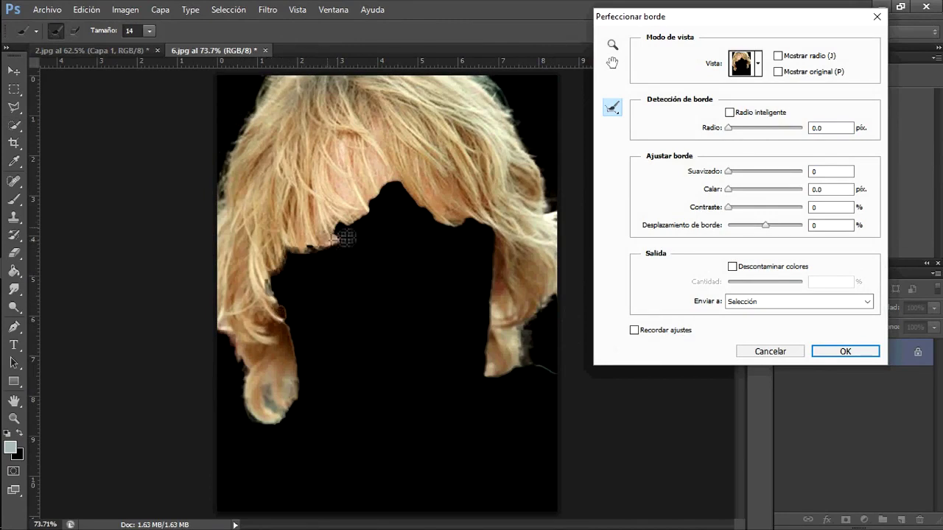
key(bracketright)
key(bracketright)
key(bracketright)
drag(388, 195, 508, 245)
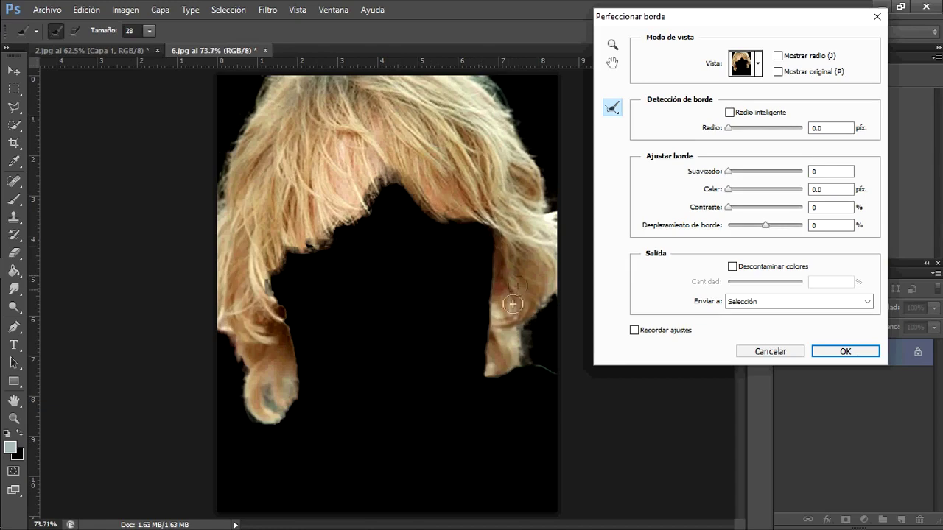
click(843, 350)
click(865, 519)
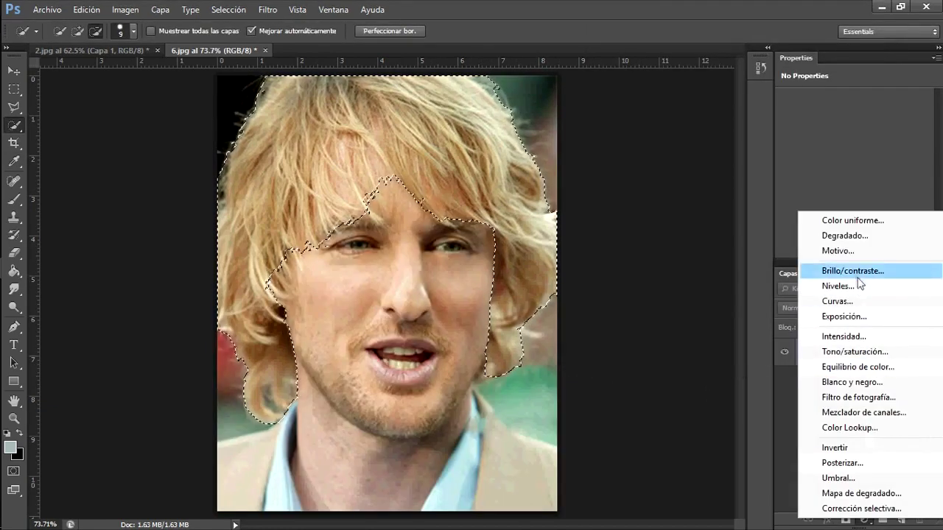
Add a hair-masked Tono/saturación layer with Tono +6, Saturación -2, Luminosidad -14
click(854, 352)
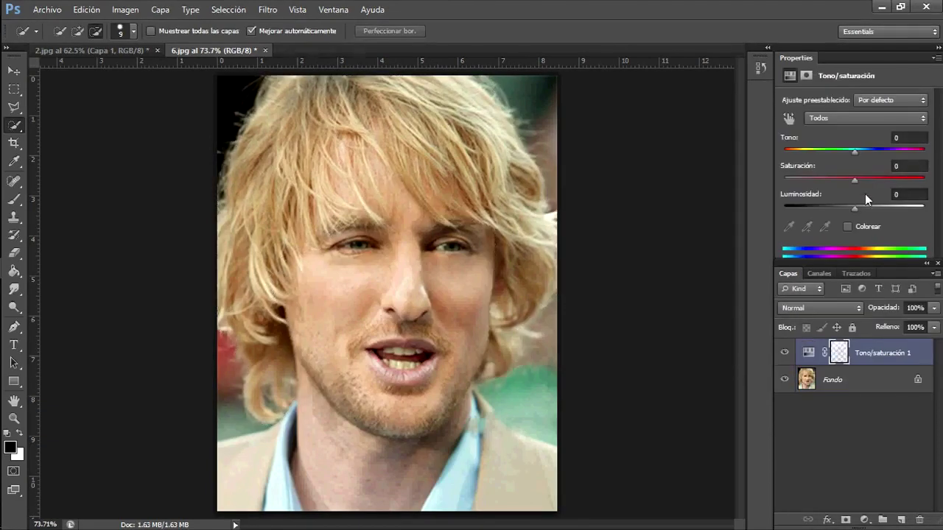
drag(854, 150, 894, 151)
mouse_move(859, 149)
mouse_down()
mouse_move(846, 151)
mouse_move(843, 178)
mouse_move(852, 178)
mouse_move(844, 205)
mouse_move(833, 206)
mouse_move(844, 207)
mouse_up()
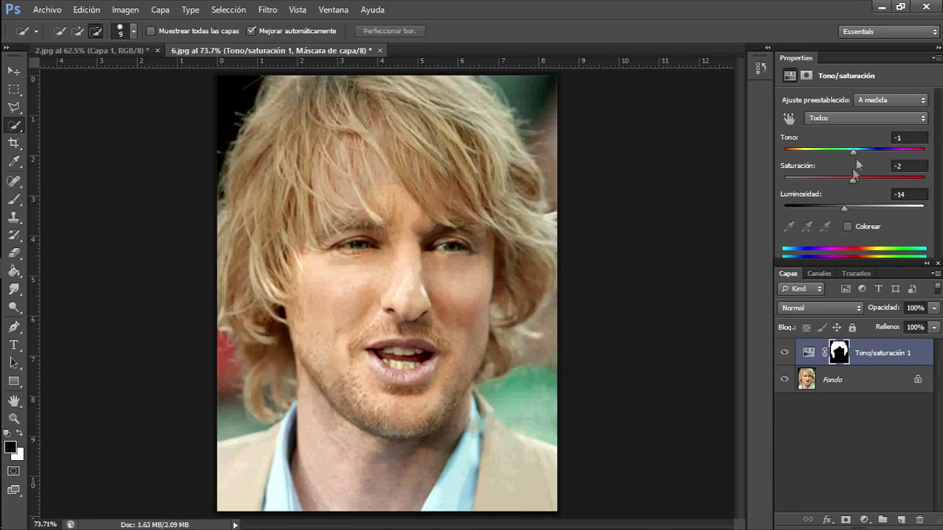
mouse_move(852, 151)
mouse_down()
mouse_move(809, 151)
mouse_move(872, 148)
mouse_move(857, 150)
mouse_up()
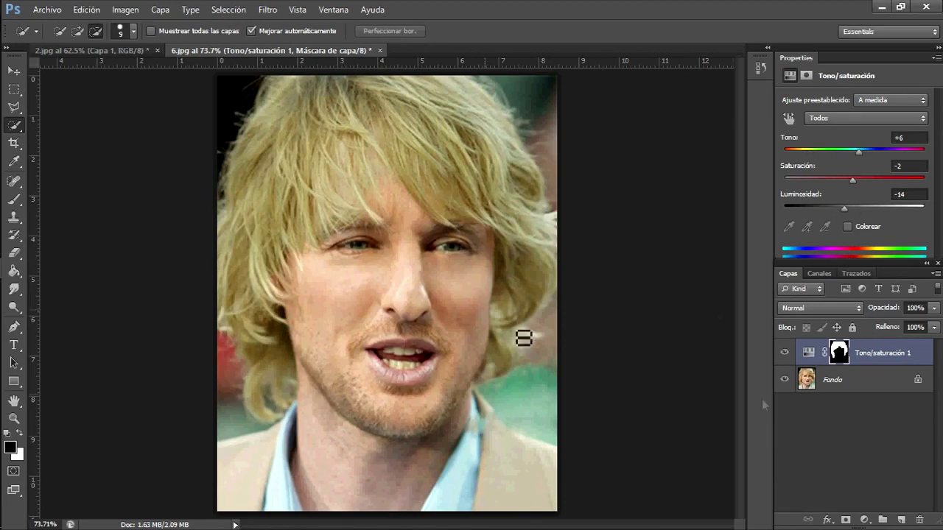
click(13, 199)
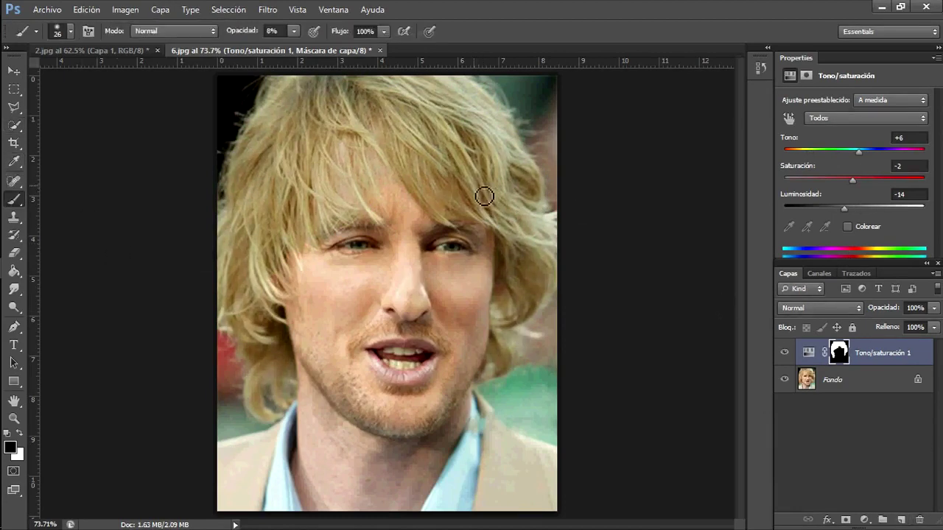
Shift the hair hue to -14 and set a 94 px brush at about 25% opacity
click(785, 353)
click(785, 353)
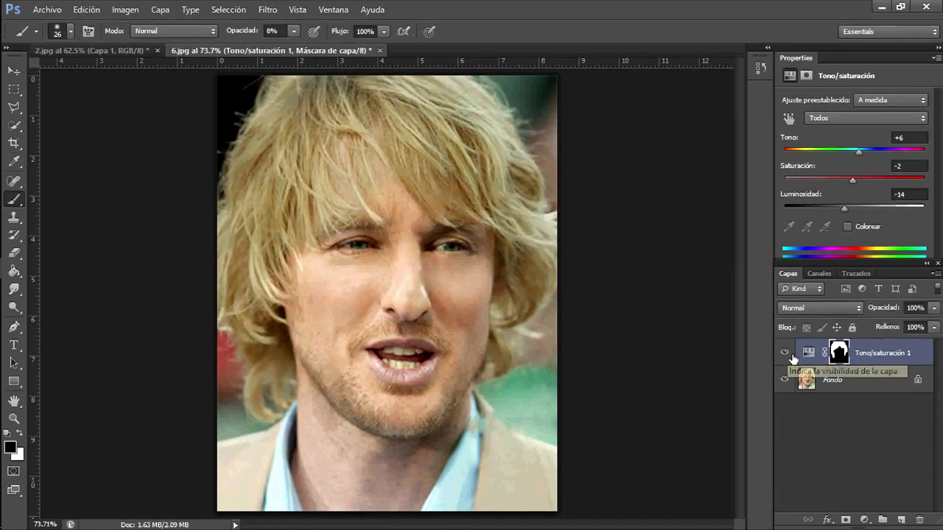
drag(858, 151, 844, 153)
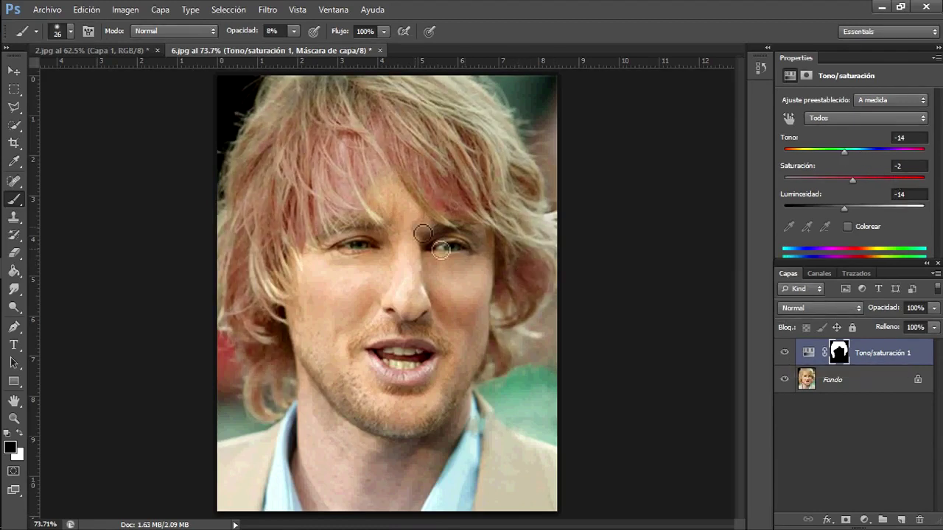
right_click(412, 189)
drag(451, 223, 480, 225)
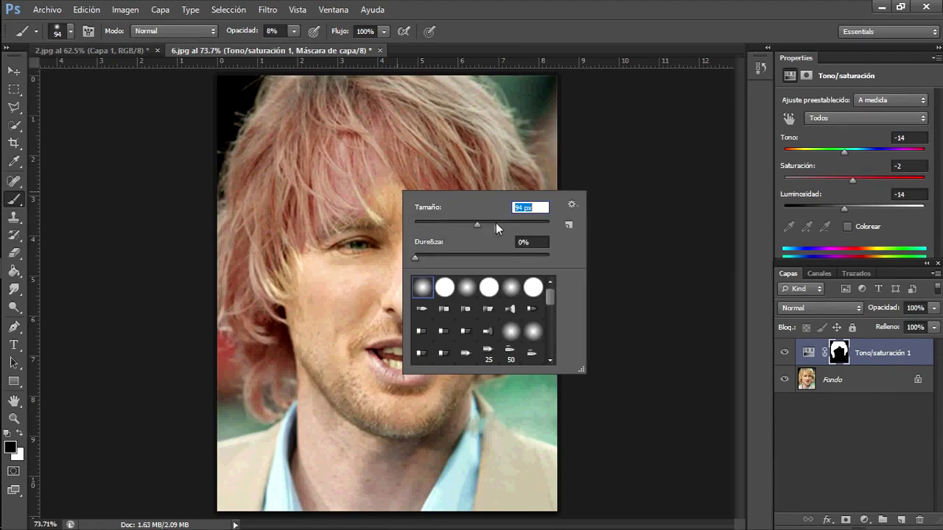
click(541, 6)
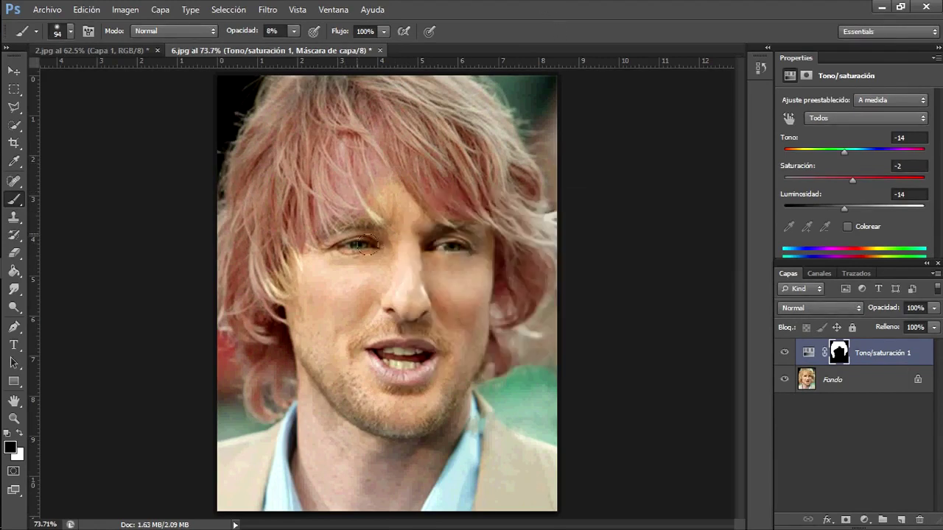
drag(293, 30, 306, 47)
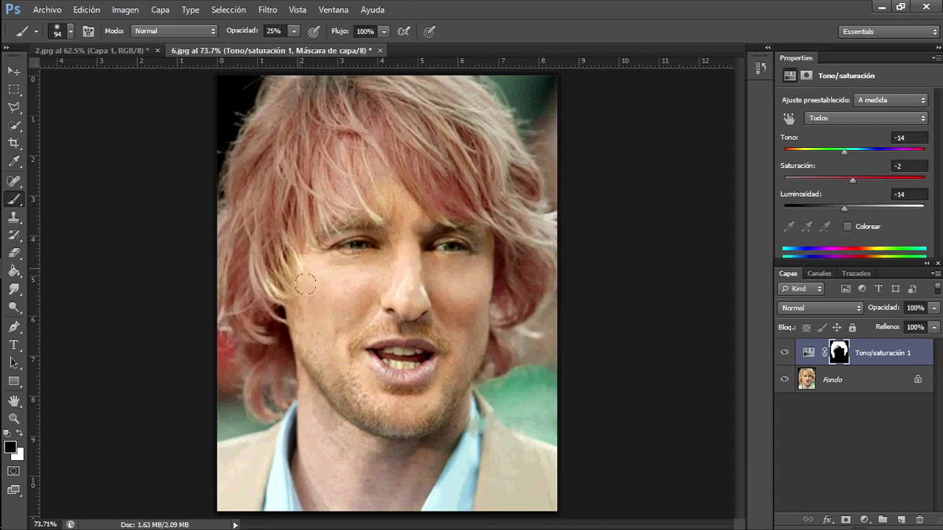
Paint the mask over the temple, brow and left-side hair, then compare at 17% opacity
drag(358, 151, 320, 192)
drag(503, 300, 411, 209)
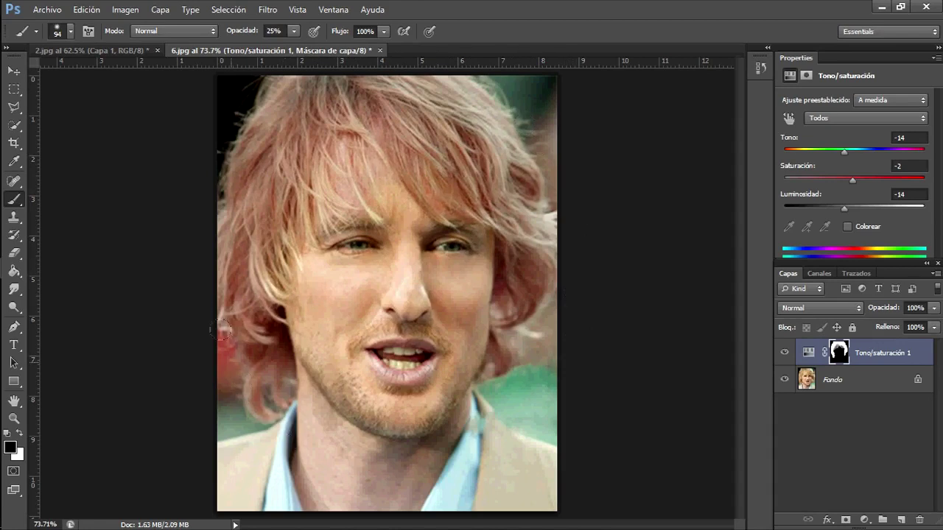
drag(431, 177, 249, 279)
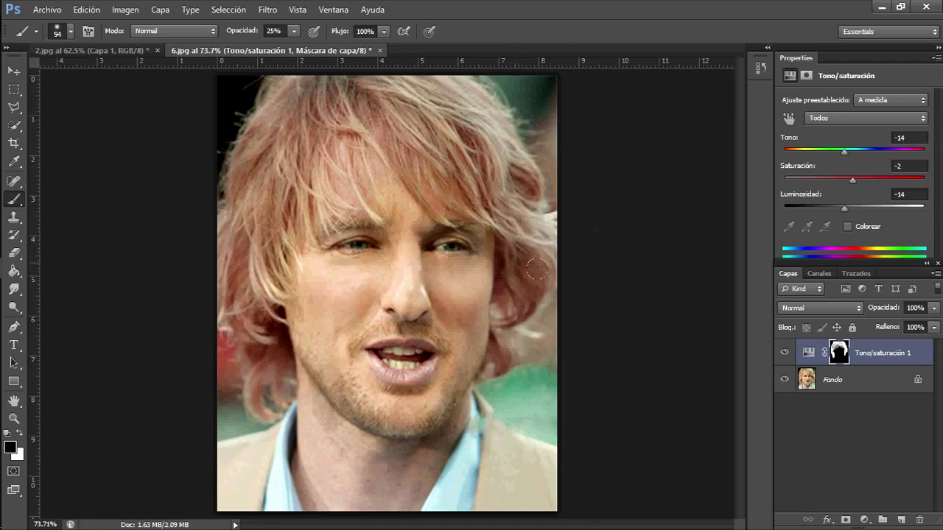
drag(293, 31, 287, 51)
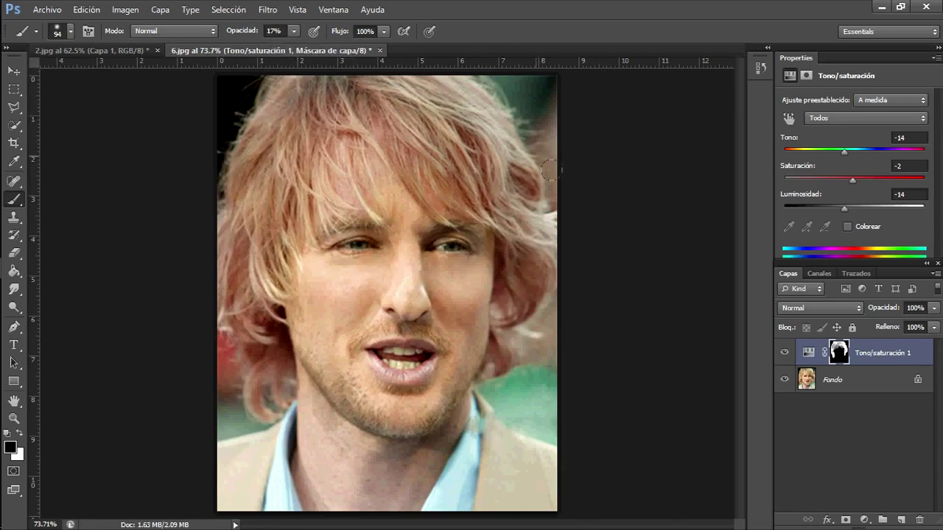
click(784, 353)
click(784, 352)
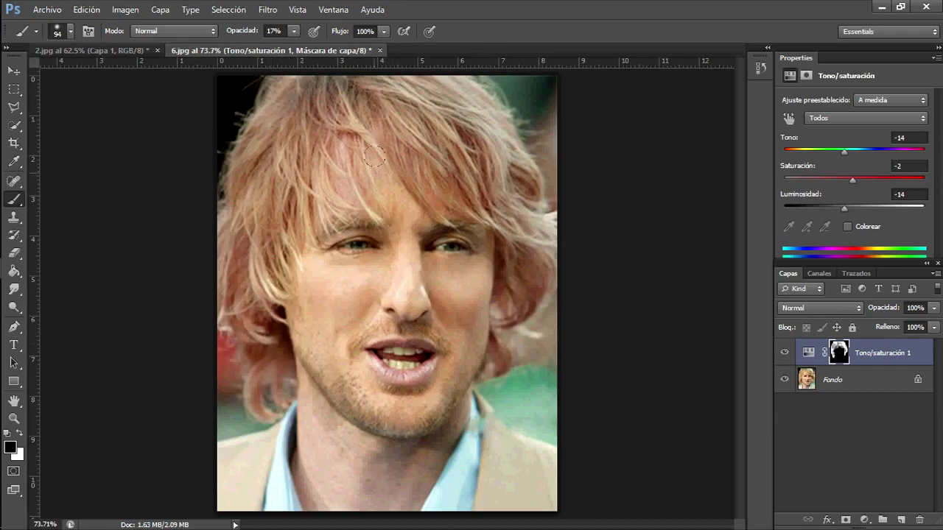
Add an Intensidad vibrance layer above Fondo and boost its vibrance and saturation
click(784, 354)
click(784, 354)
click(816, 390)
click(865, 519)
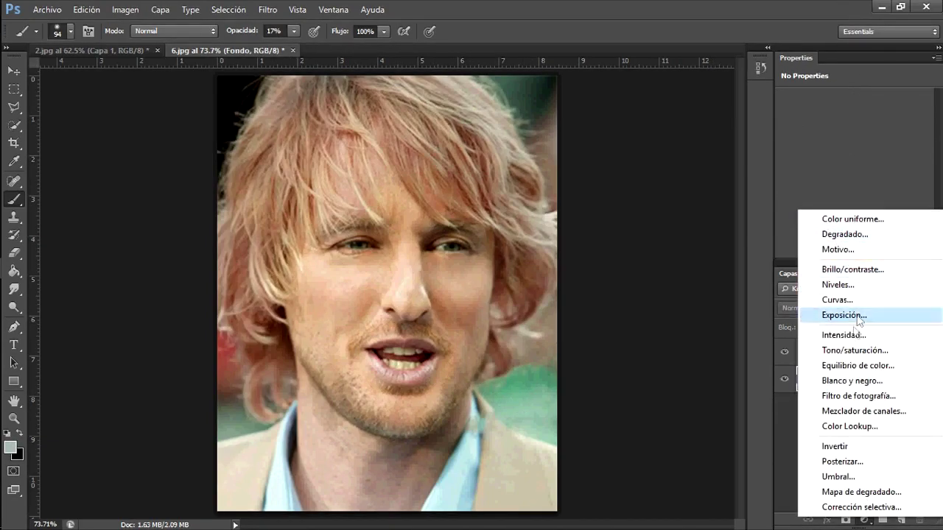
click(843, 335)
drag(854, 113, 920, 113)
mouse_move(854, 140)
mouse_down()
mouse_move(888, 140)
mouse_move(859, 136)
mouse_move(870, 114)
mouse_move(890, 112)
mouse_up()
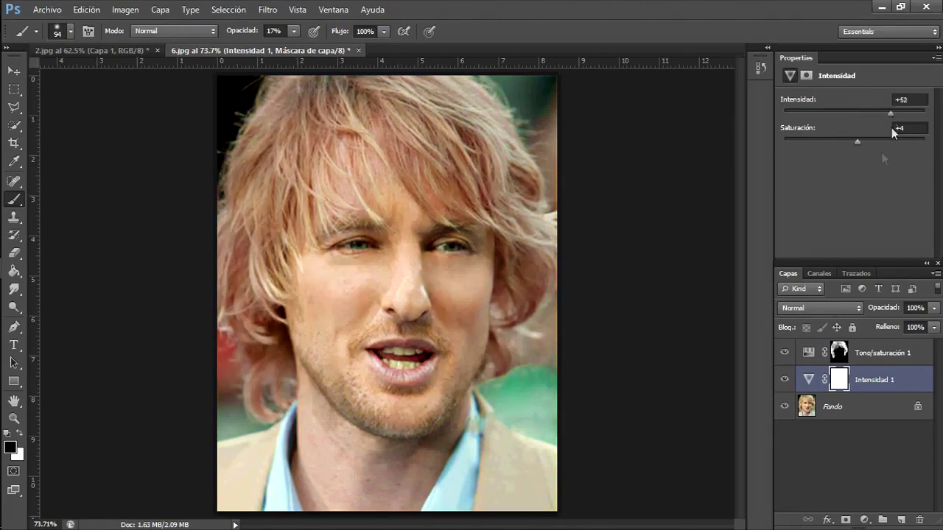
Add a Brillo/contraste layer at brightness 11, contrast 8, with Tono/saturación 1 moved below it
click(864, 520)
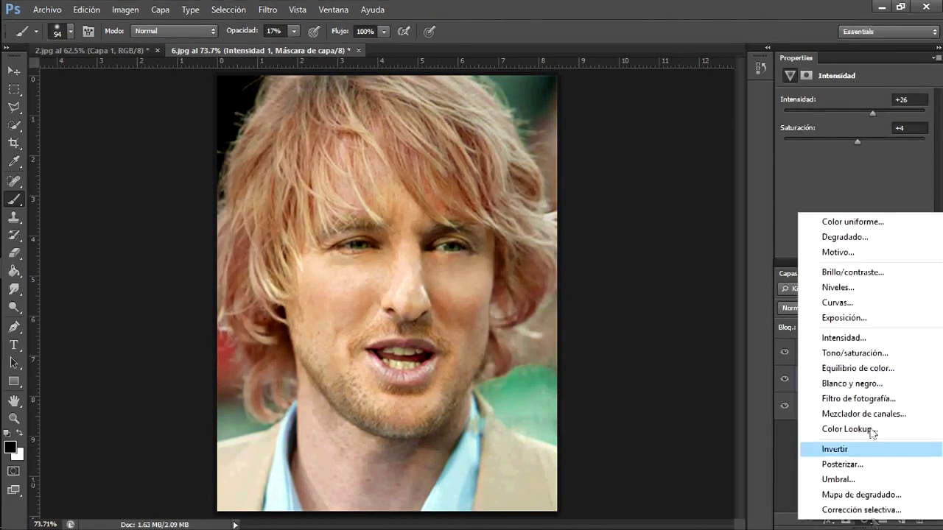
click(829, 272)
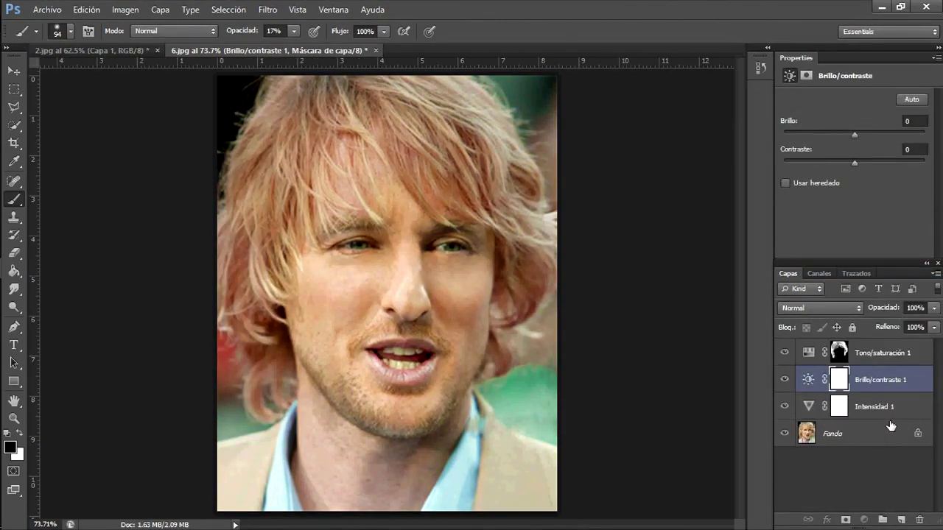
drag(887, 352, 887, 418)
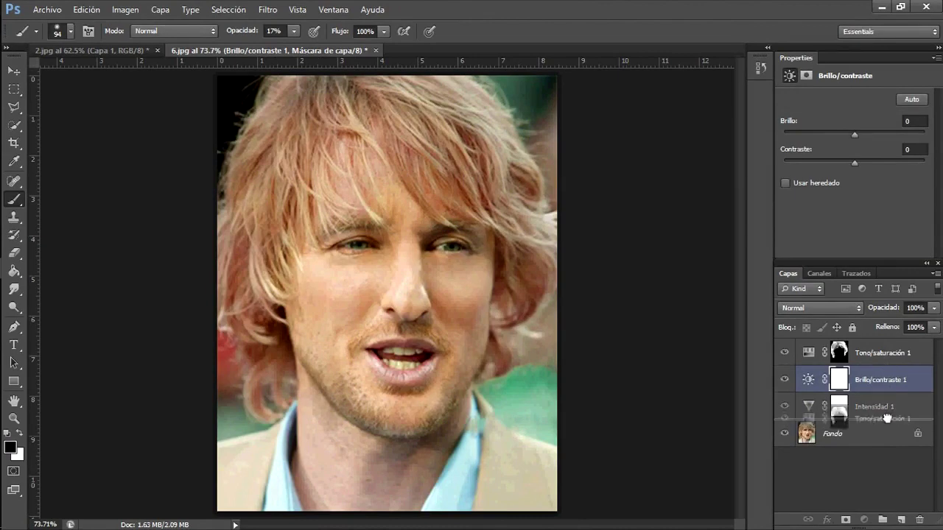
click(876, 354)
mouse_move(854, 135)
mouse_down()
mouse_move(881, 135)
mouse_move(861, 135)
mouse_move(880, 162)
mouse_move(777, 176)
mouse_move(804, 160)
mouse_move(852, 161)
mouse_move(853, 131)
mouse_move(840, 132)
mouse_move(862, 162)
mouse_move(850, 133)
mouse_up()
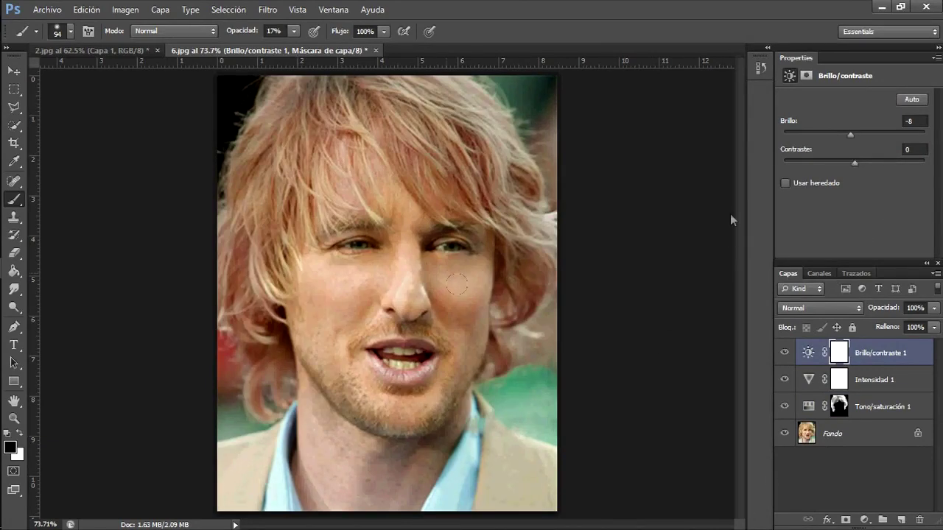
mouse_move(850, 135)
mouse_down()
mouse_move(861, 135)
mouse_move(860, 162)
mouse_up()
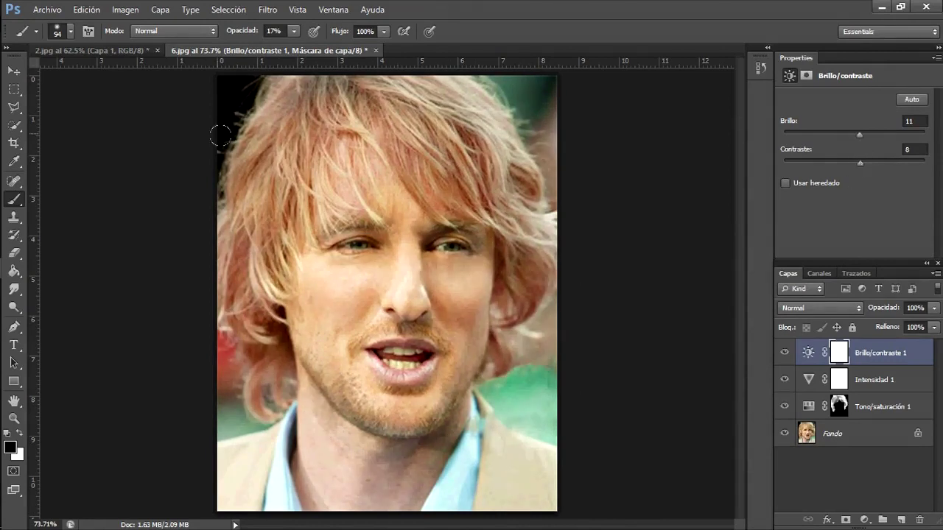
drag(294, 31, 321, 49)
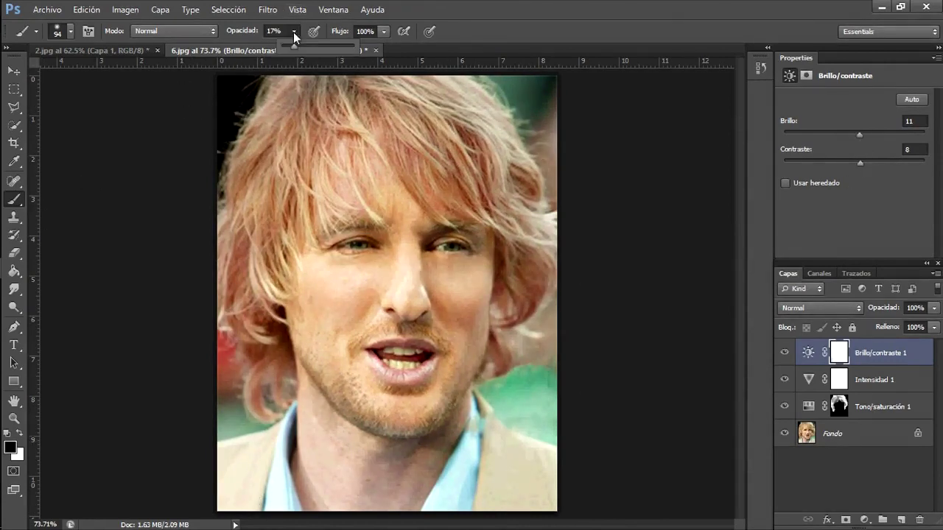
Paint the neck and image bottom out of the Brillo/contraste mask and compare the effect
click(265, 460)
drag(232, 467, 457, 503)
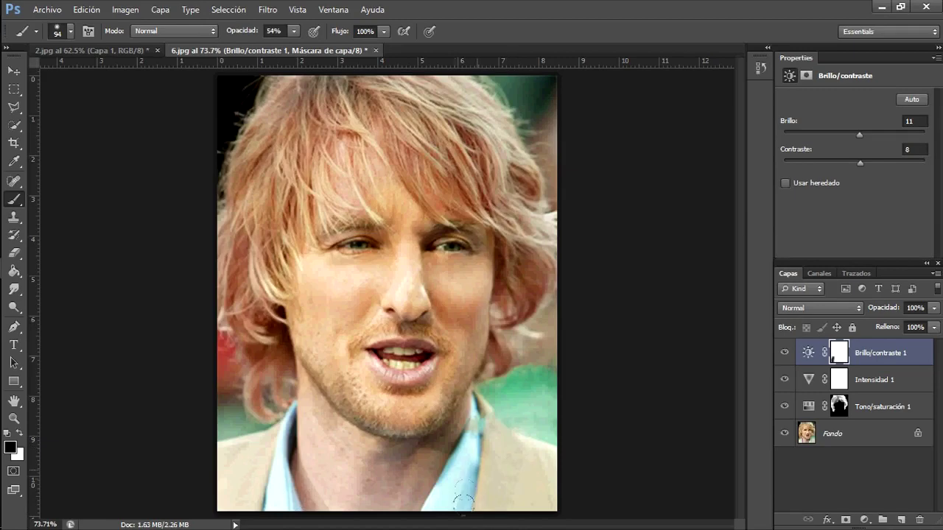
mouse_move(327, 499)
mouse_down()
mouse_move(342, 466)
mouse_move(331, 481)
mouse_up()
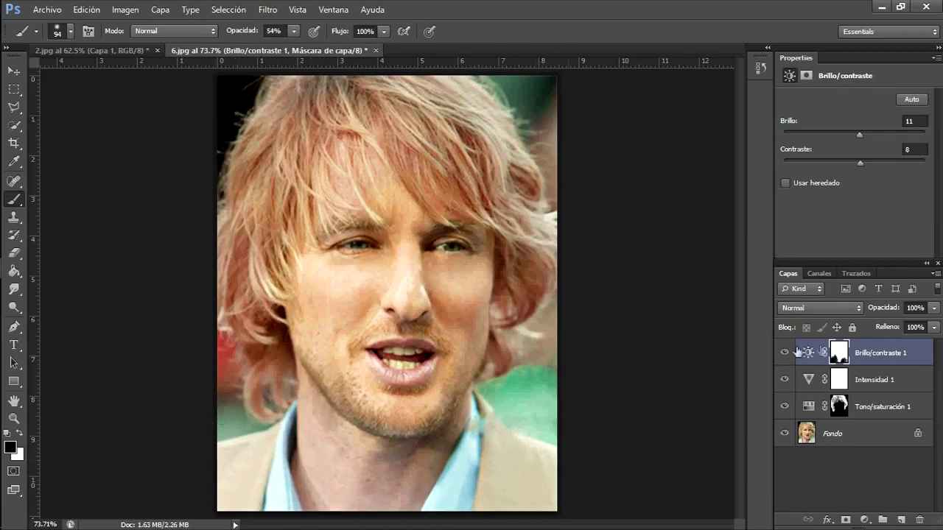
click(785, 352)
click(784, 352)
click(784, 352)
click(784, 352)
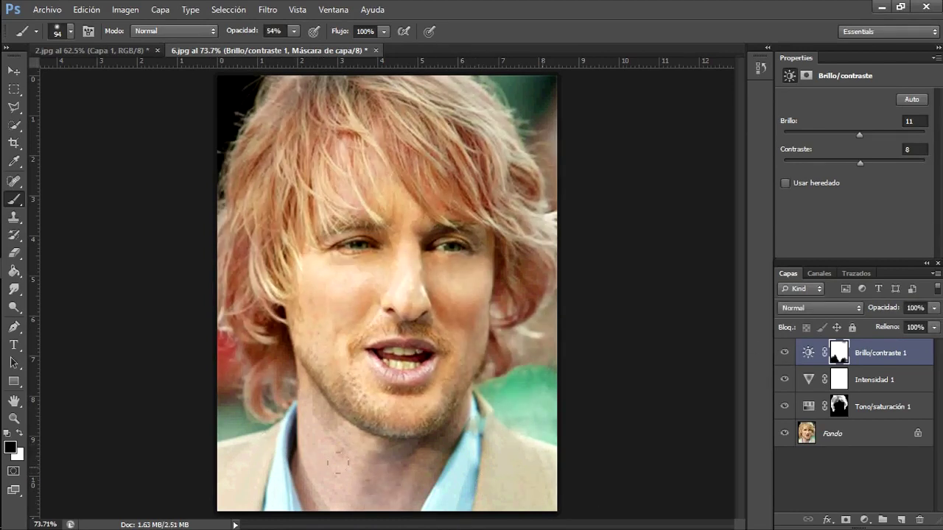
Compare with Intensidad 1 hidden, refine the mask over the face, then hide all three adjustments
click(785, 379)
click(784, 379)
drag(477, 317, 536, 337)
mouse_move(785, 407)
mouse_down()
mouse_move(793, 354)
mouse_move(786, 407)
mouse_move(785, 353)
mouse_move(786, 409)
mouse_up()
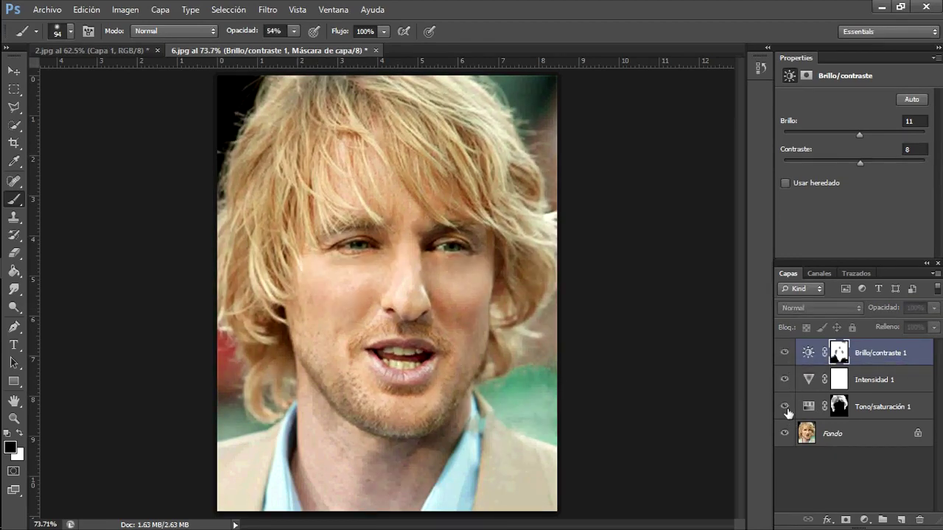
Save the portrait as JPEG file Foto2 with the default quality options
click(47, 10)
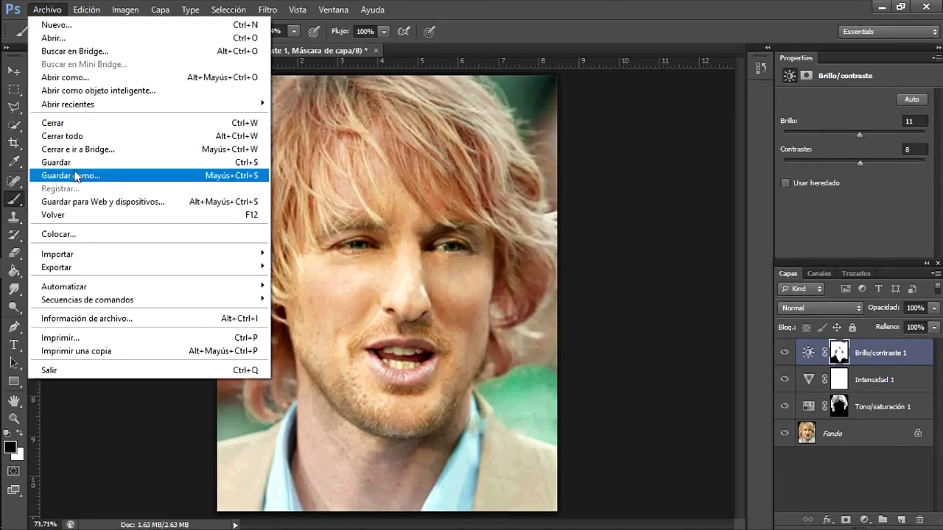
click(85, 172)
text(Foto)
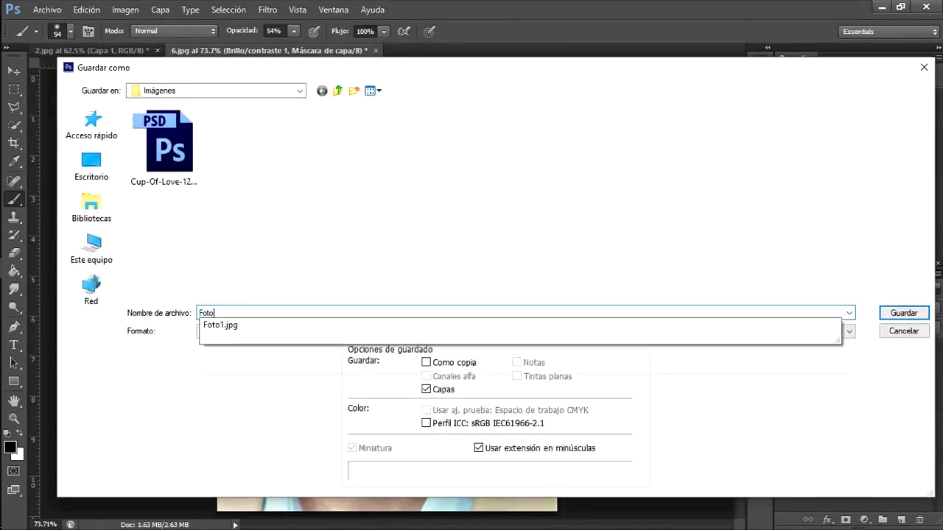
text(2)
click(267, 331)
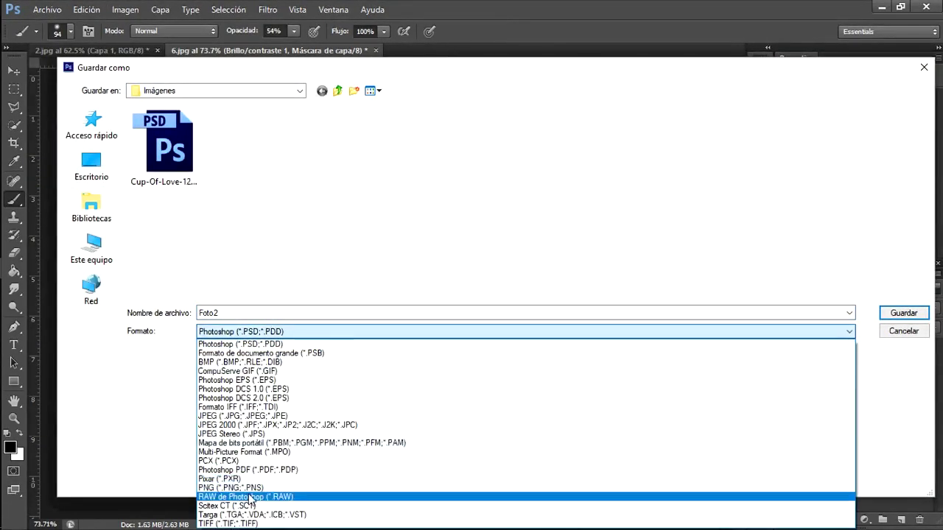
click(243, 415)
click(903, 313)
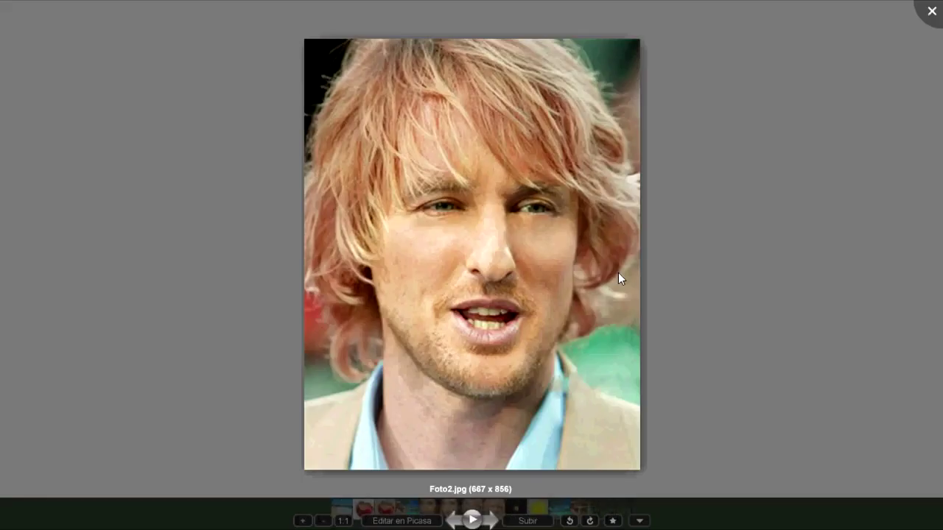
Flick between Foto2 and the blond original Foto2a in the viewer, ending on Foto2a
key(Right)
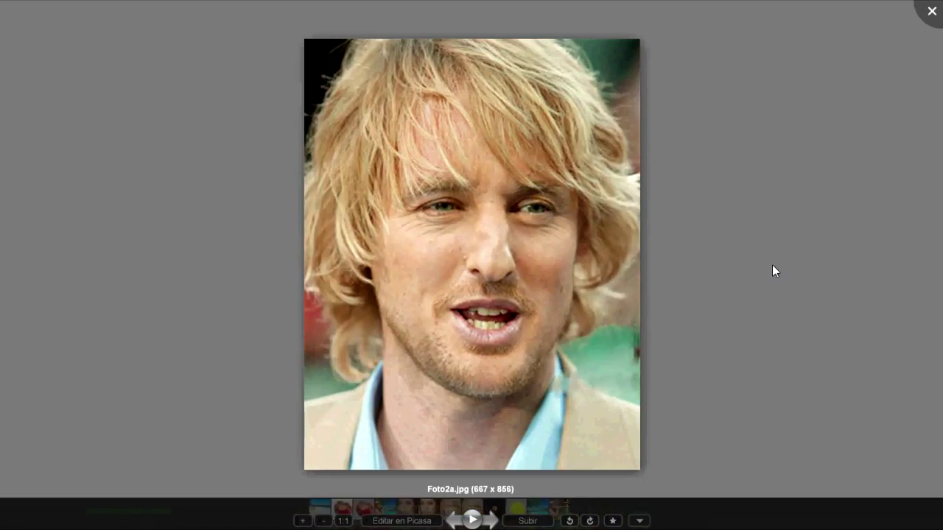
key(Left)
key(Right)
key(Left)
key(Right)
key(Left)
key(Right)
key(Left)
key(Right)
key(Left)
key(Right)
key(Left)
key(Right)
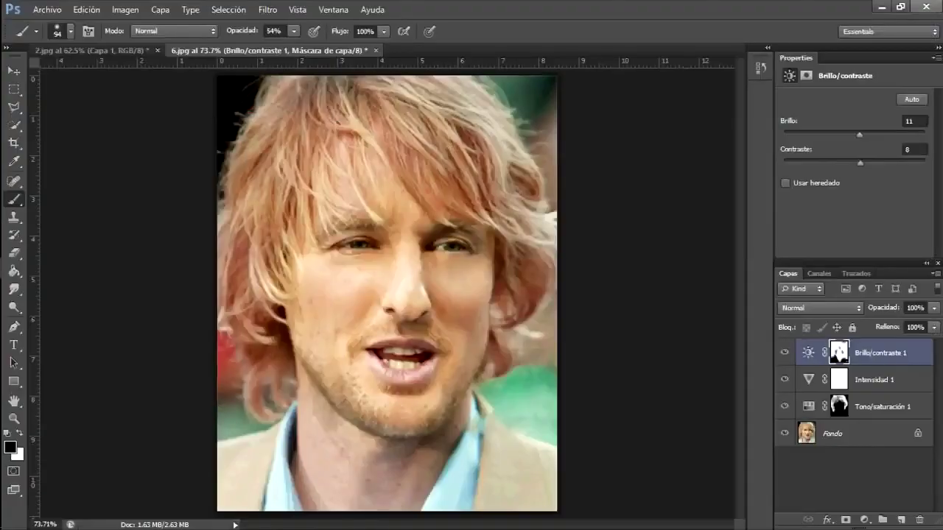